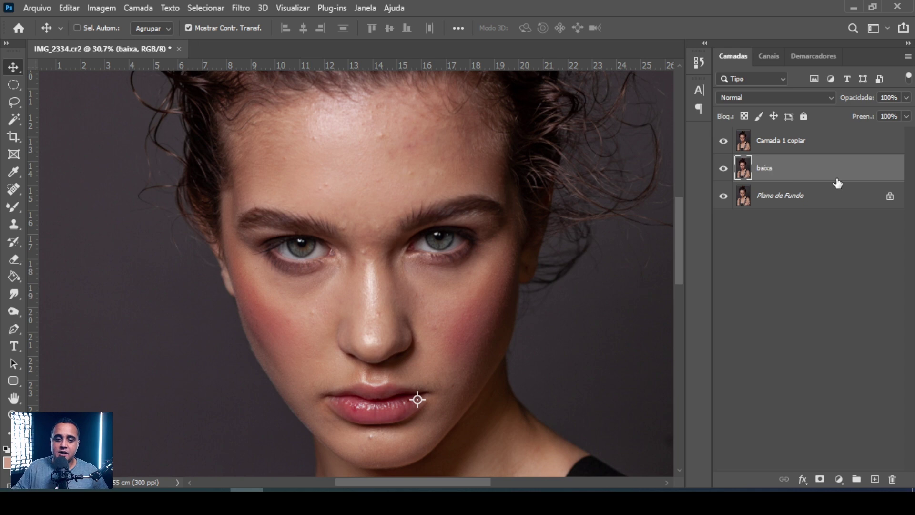
Rename the topmost layer as alta and hide it
double_click(782, 141)
type("alta")
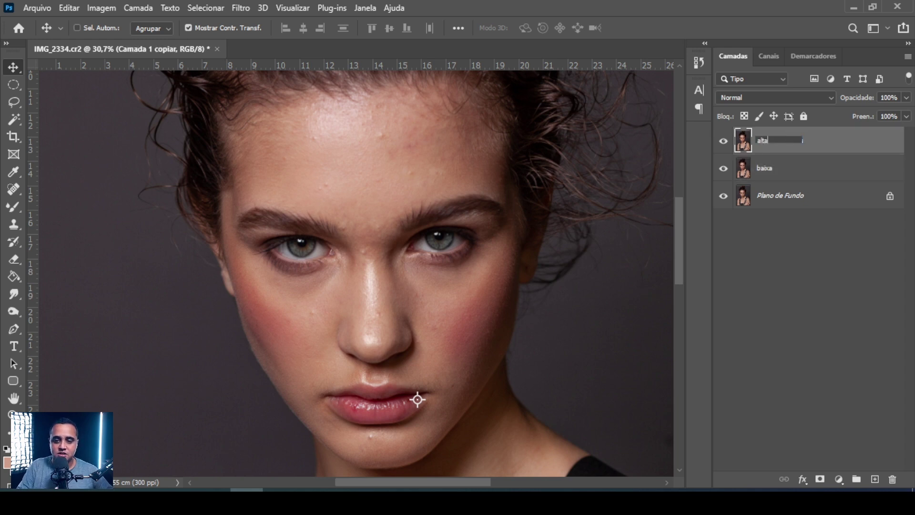
key("Return")
left_click(723, 140)
Apply a Gaussian Blur with a radius of 3 pixels to the baixa layer
left_click(754, 170)
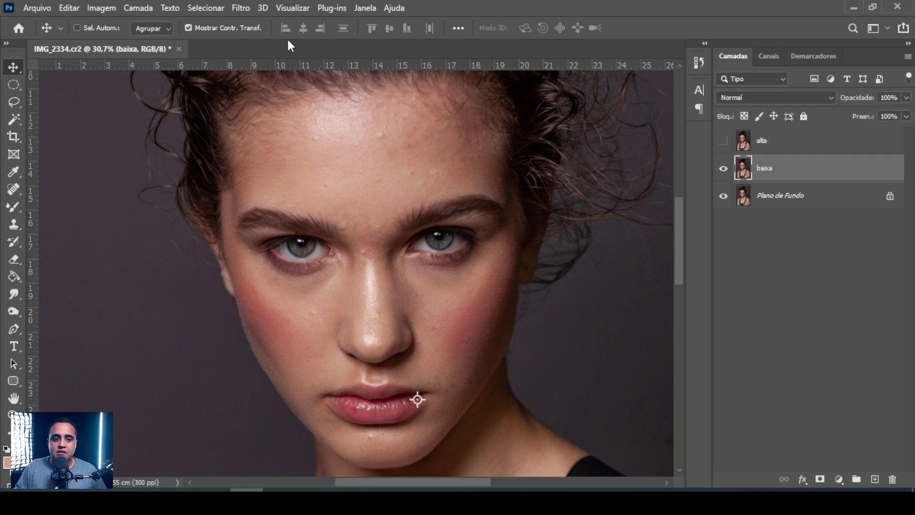
left_click(241, 8)
mouse_move(275, 183)
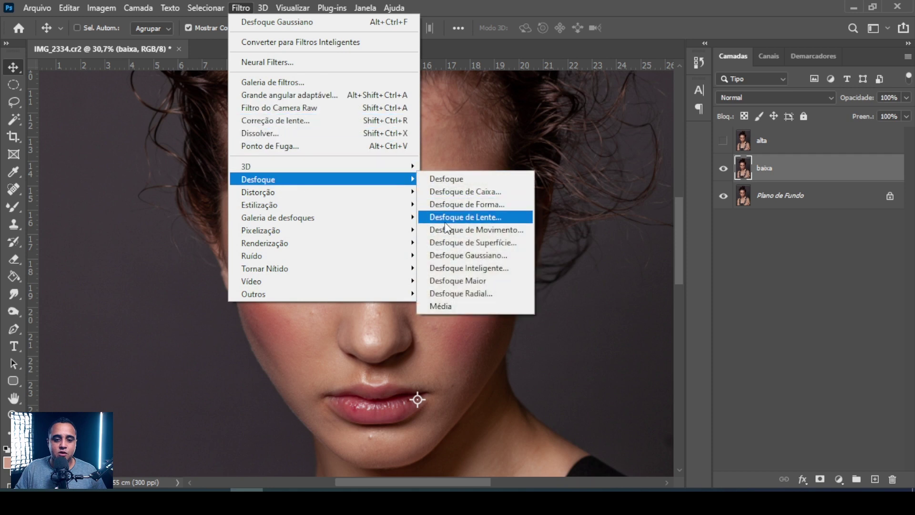
left_click(450, 255)
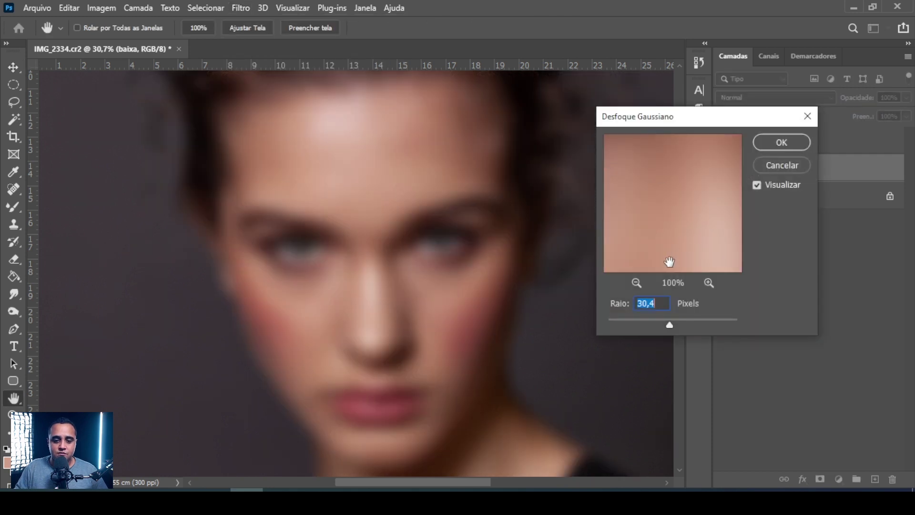
type("3")
left_click(764, 149)
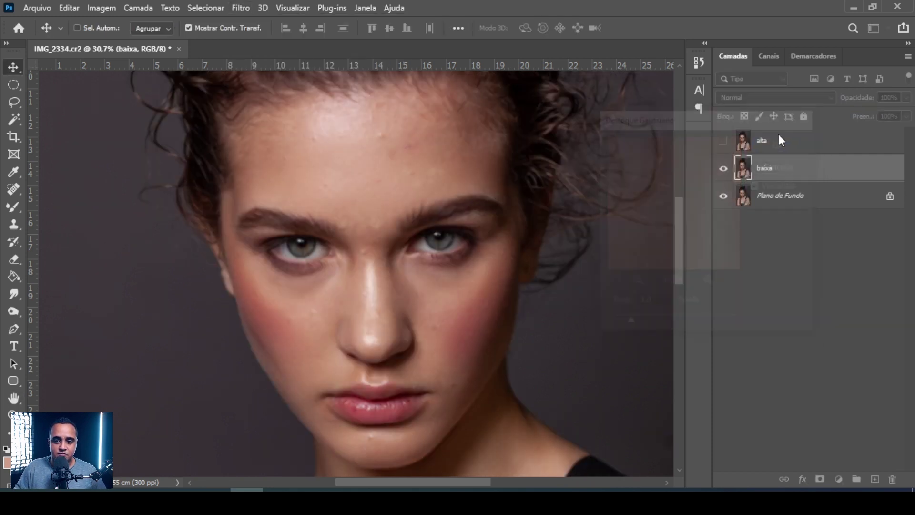
Show the alta layer and use Apply Image on it with baixa as source layer, Subtrair blending, scale 2 and offset 128
left_click(776, 151)
left_click(101, 8)
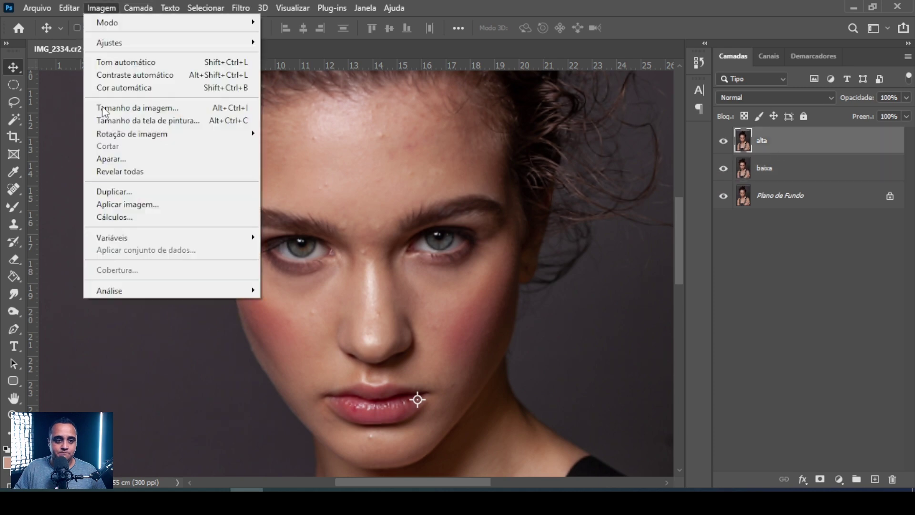
left_click(114, 203)
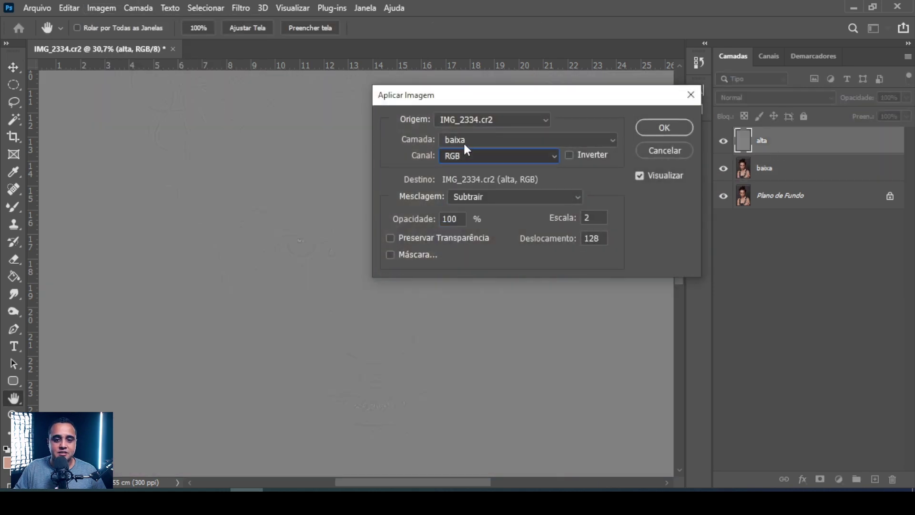
left_click(464, 141)
left_click(457, 195)
left_click(463, 150)
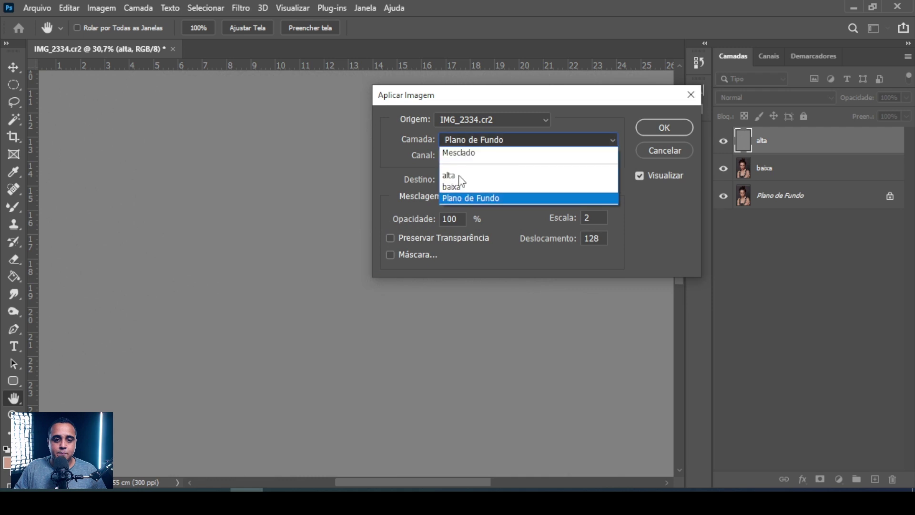
left_click(479, 184)
left_click(481, 196)
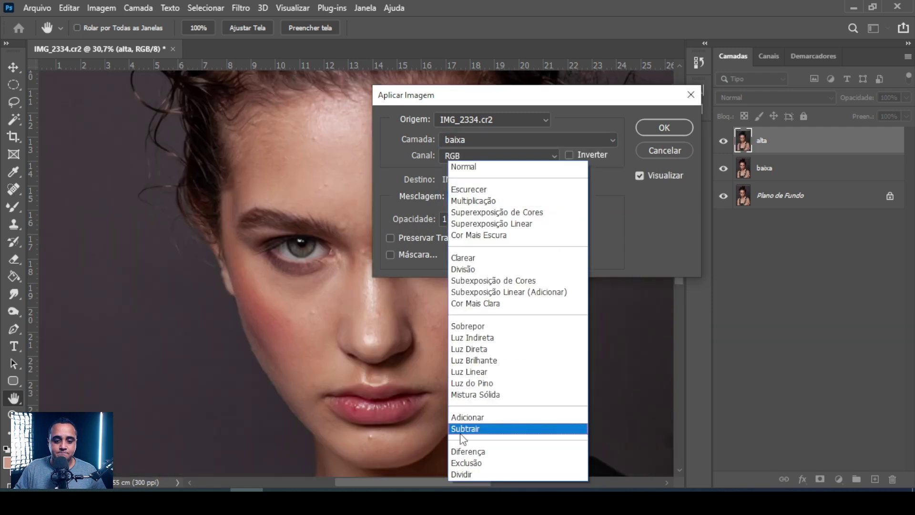
left_click(462, 429)
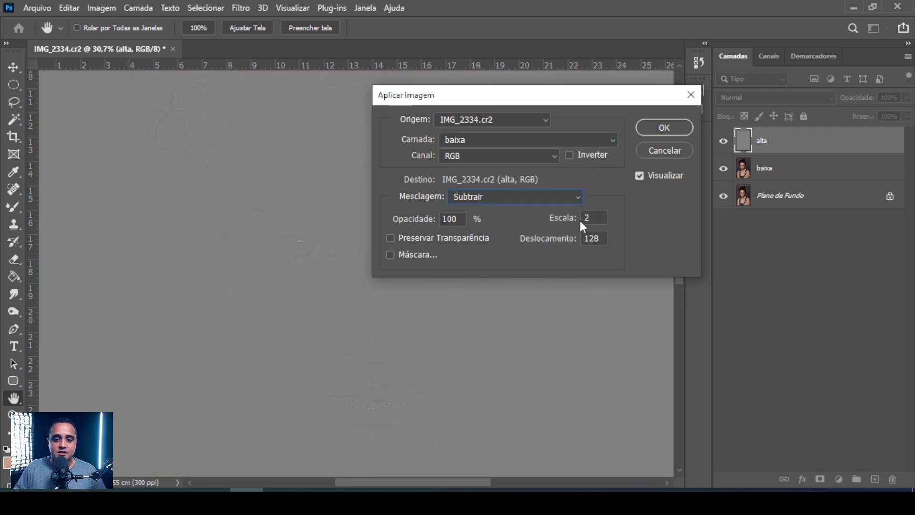
left_click(667, 128)
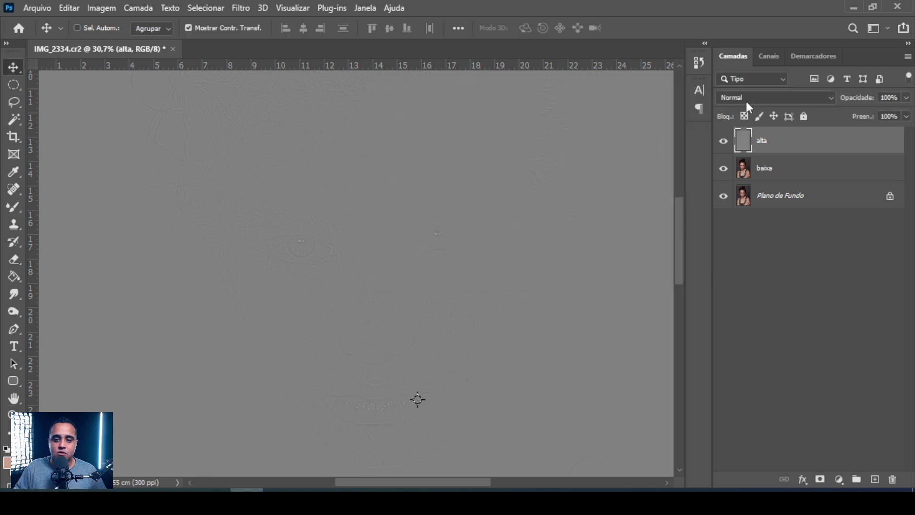
Set the alta layer's blend mode to Luz Linear and turn off the display of transform controls
left_click(753, 97)
left_click(762, 300)
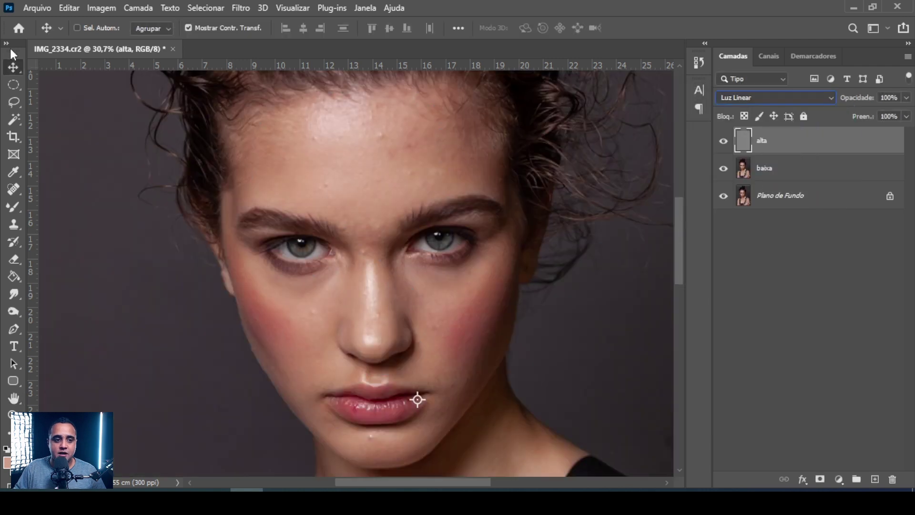
left_click(208, 27)
scroll(371, 230, "up", 3)
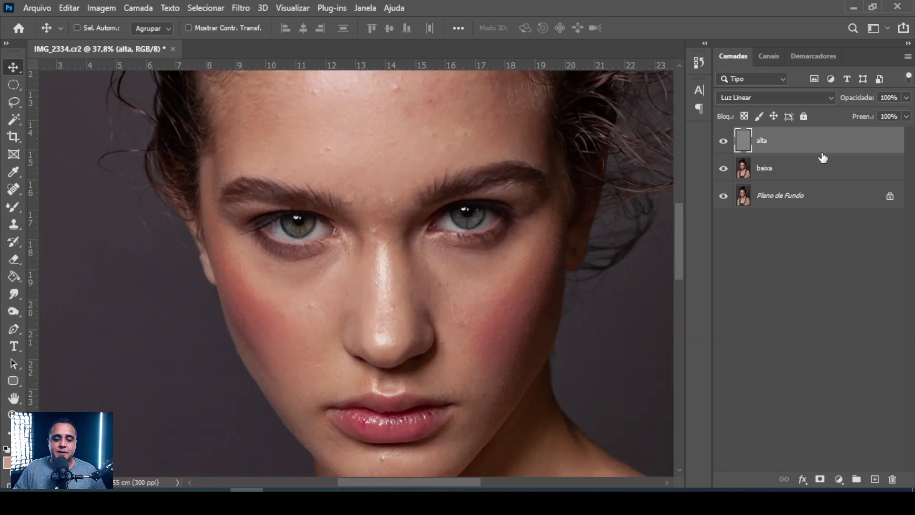
left_click(782, 174)
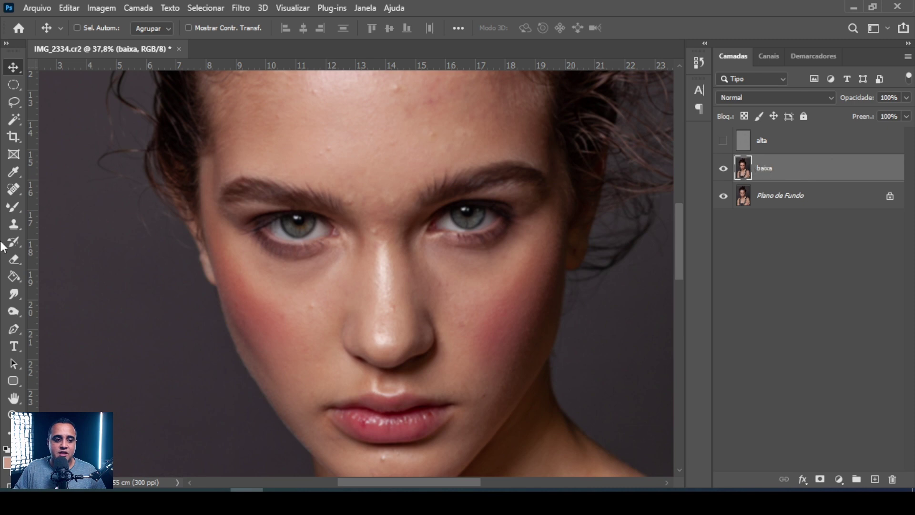
left_click(14, 206)
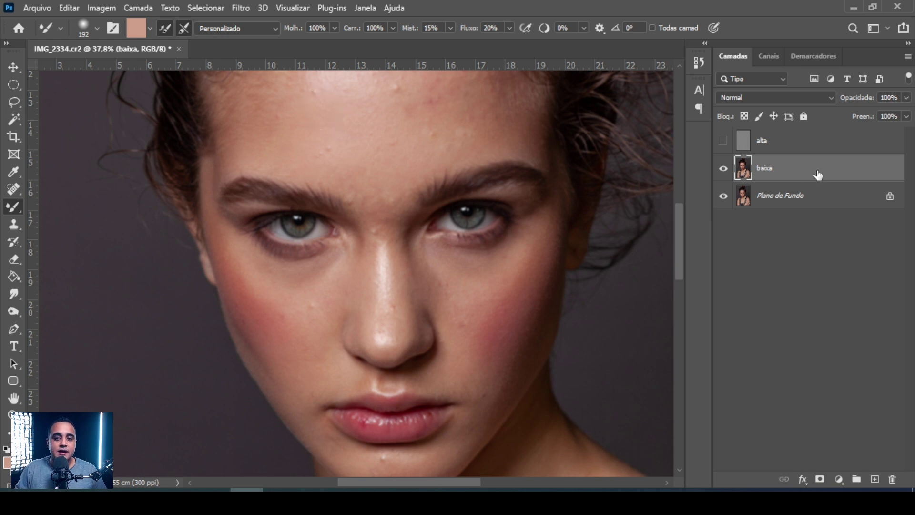
left_click(773, 149)
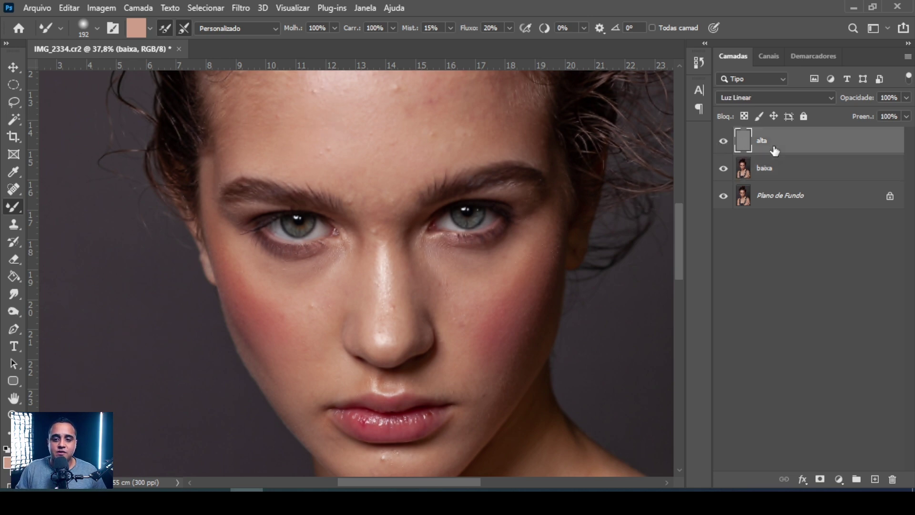
left_click(781, 173)
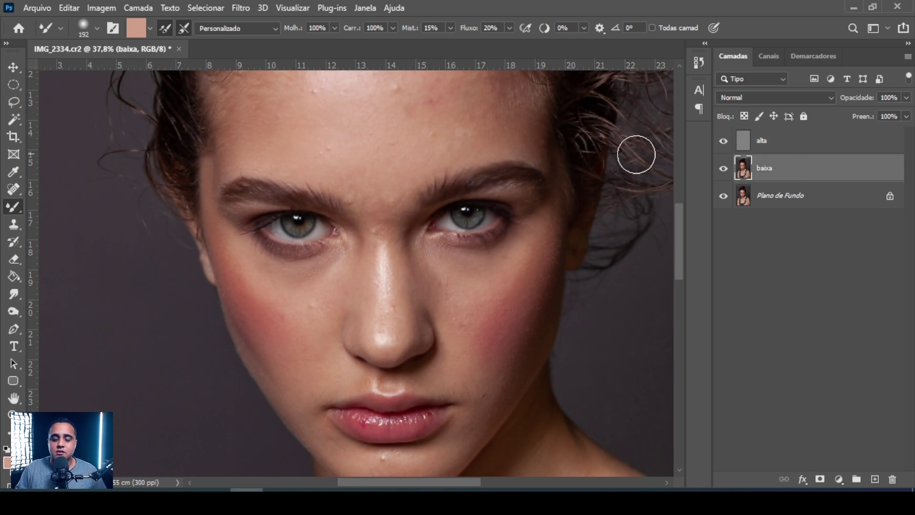
Switch to the regular Brush tool and duplicate the baixa layer
right_click(13, 207)
left_click(66, 207)
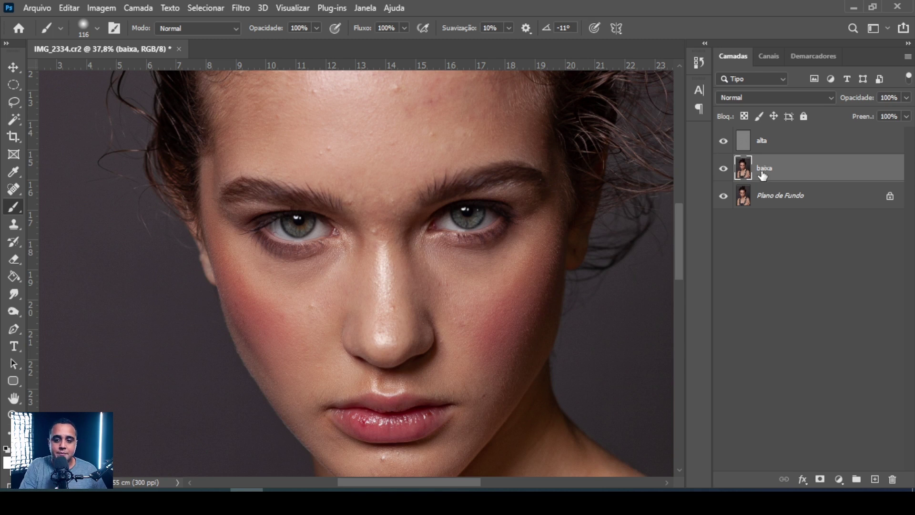
key("ctrl+j")
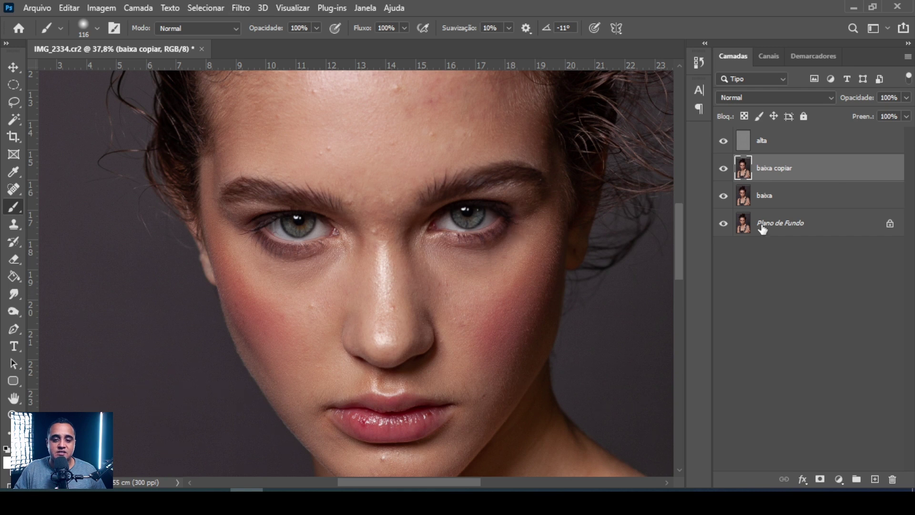
Review the frequency layers and examine the skin on the forehead, under the eyes, on the cheeks and around the mouth
left_click(786, 200)
left_click(777, 180)
left_click(775, 201)
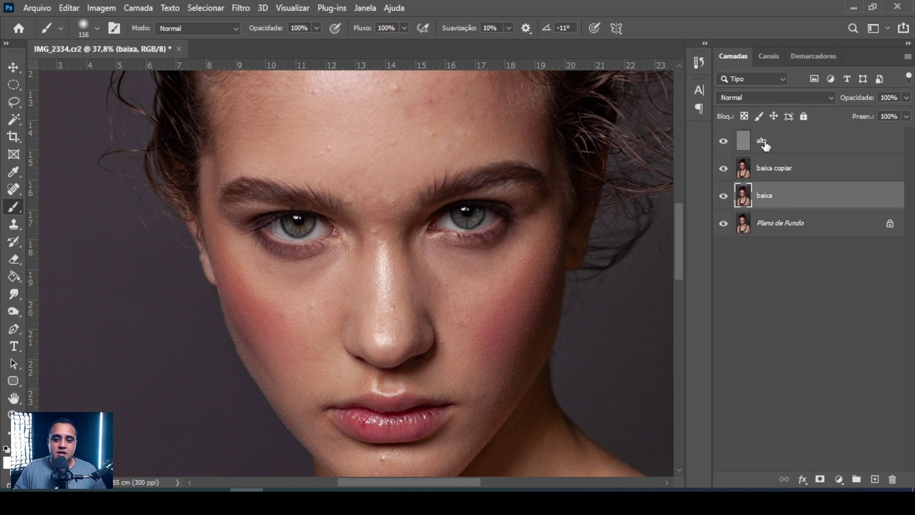
left_click(772, 148)
left_click(774, 196)
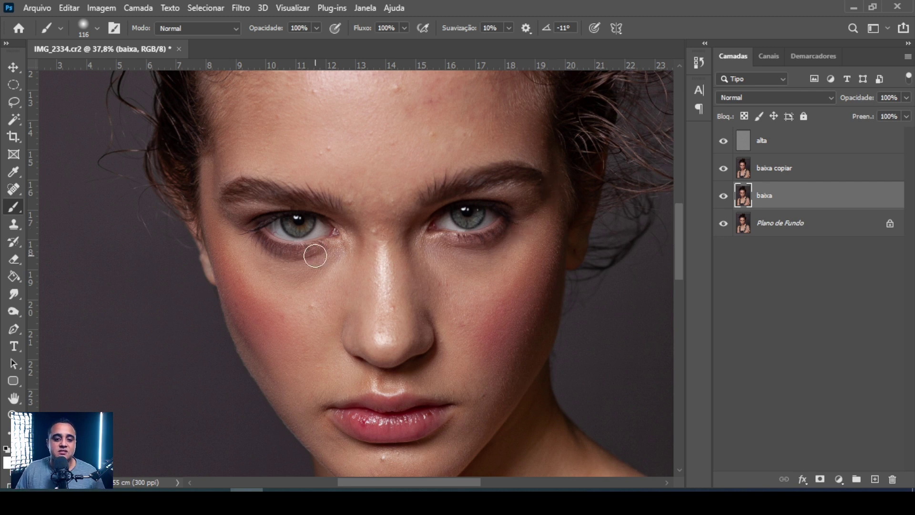
left_click_drag(359, 264, 370, 309)
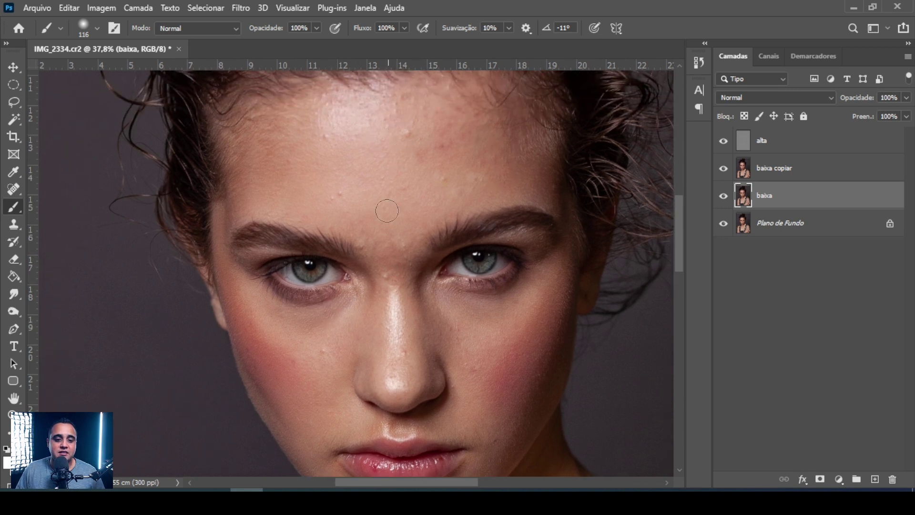
left_click_drag(377, 280, 355, 176)
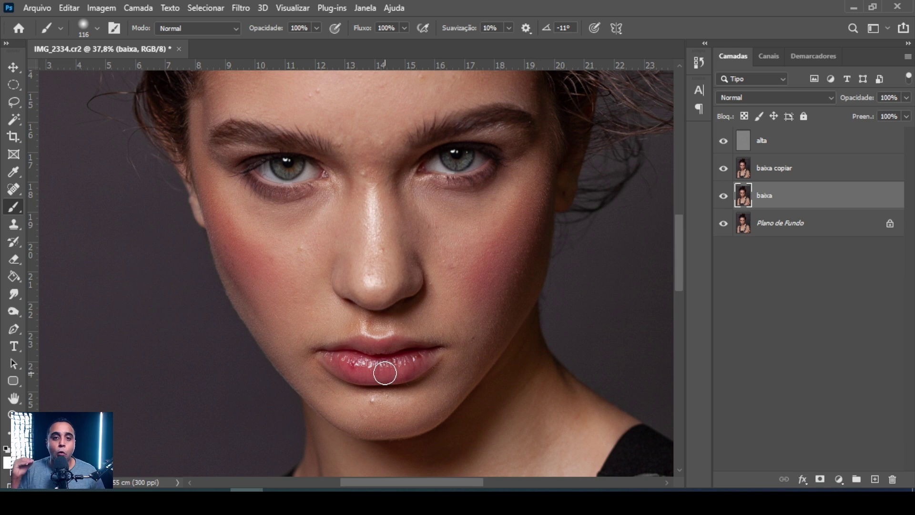
scroll(301, 216, "up", 3)
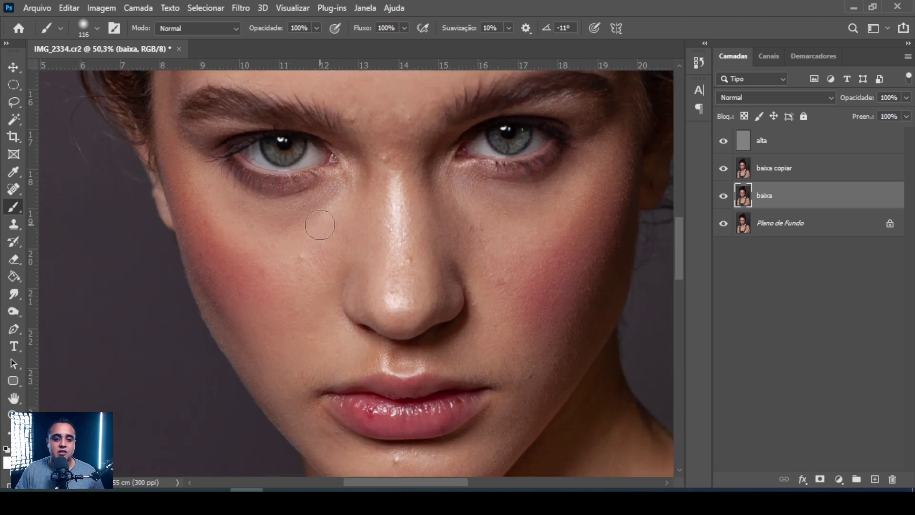
left_click_drag(444, 183, 429, 156)
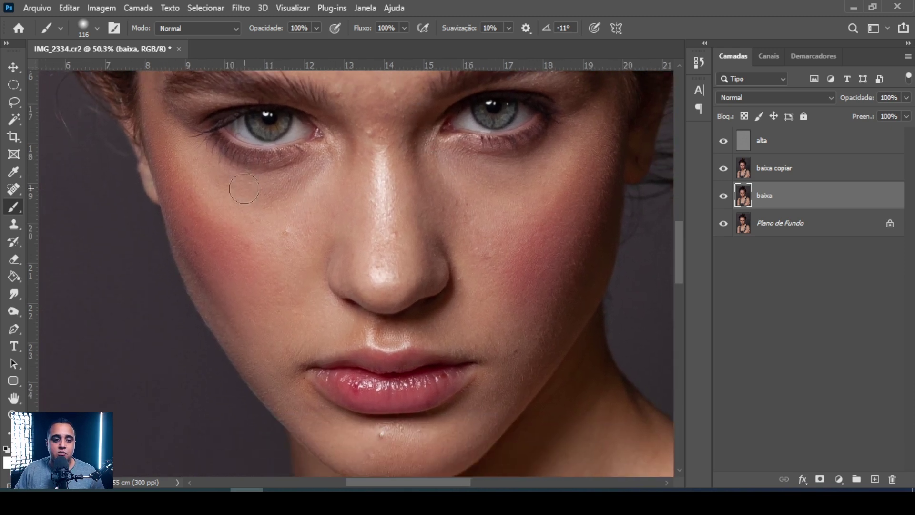
Apply a Gaussian Blur with a radius of 26,3 pixels to the baixa copiar layer, checking the preview across the face
left_click(741, 167)
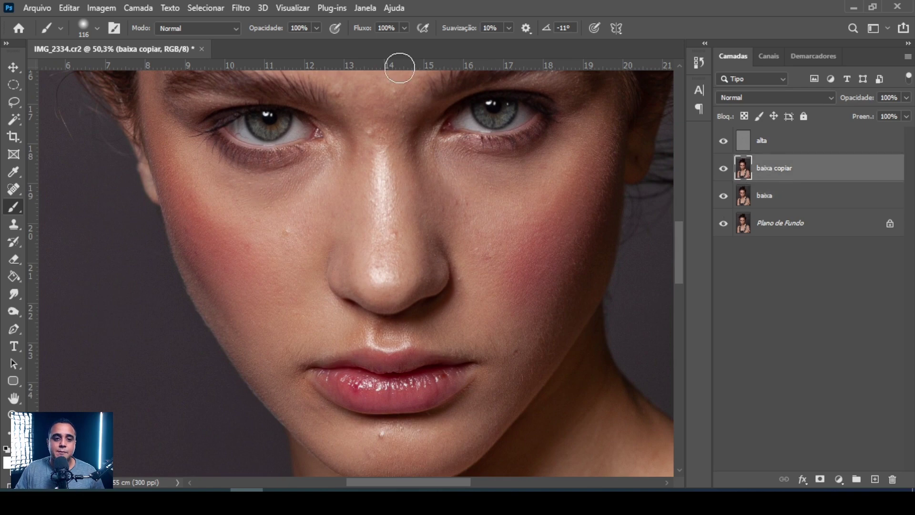
left_click(240, 8)
mouse_move(279, 180)
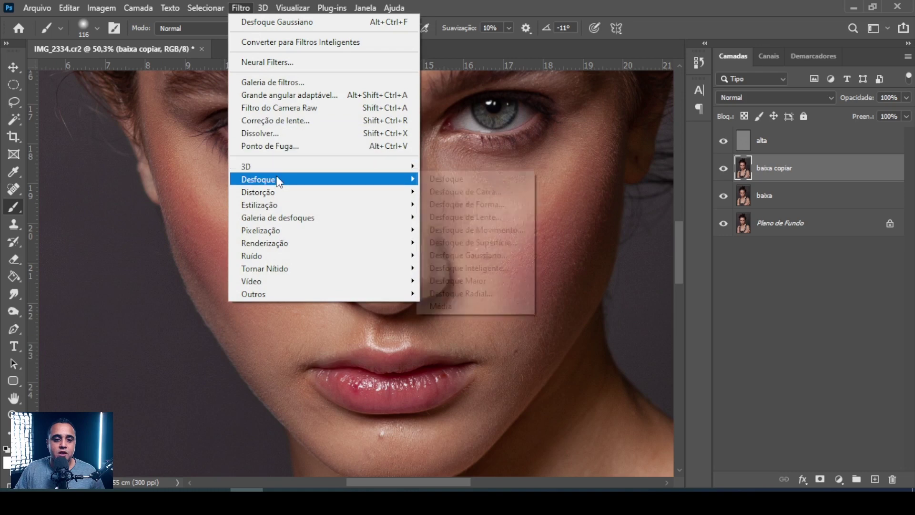
left_click(469, 255)
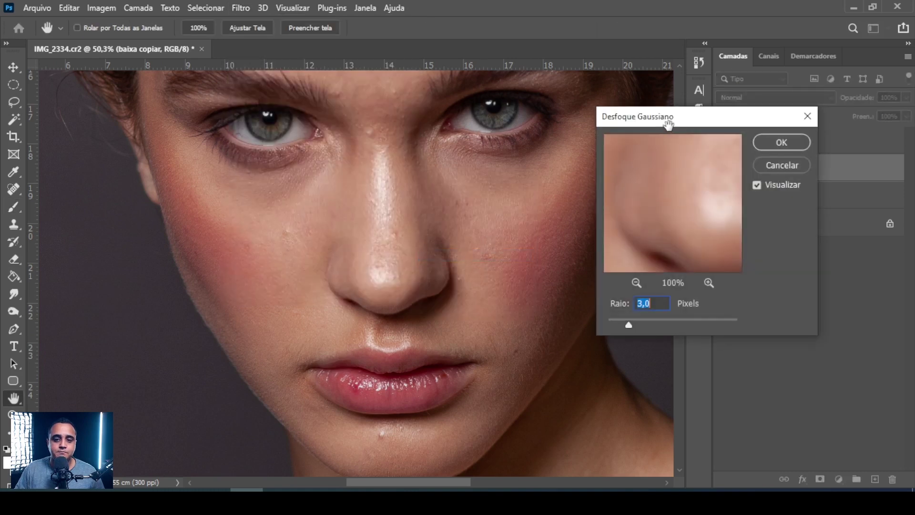
left_click_drag(691, 119, 714, 117)
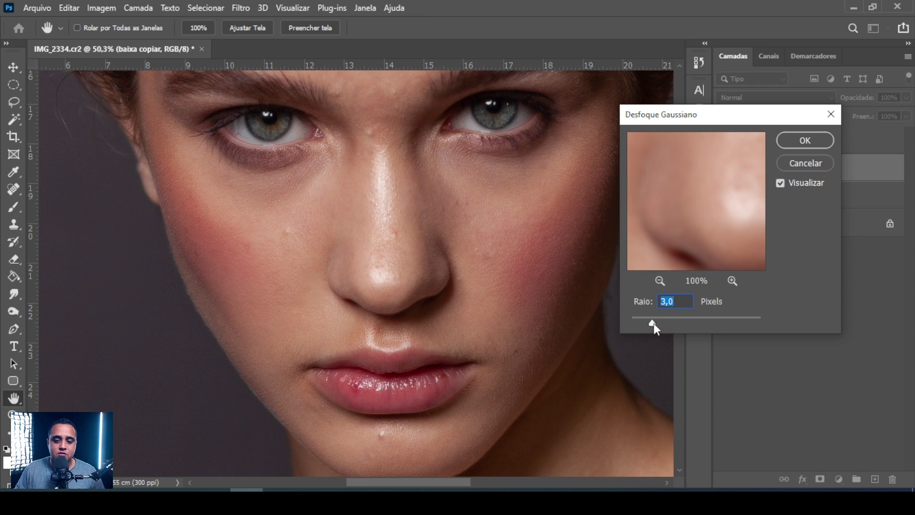
left_click_drag(666, 322, 692, 321)
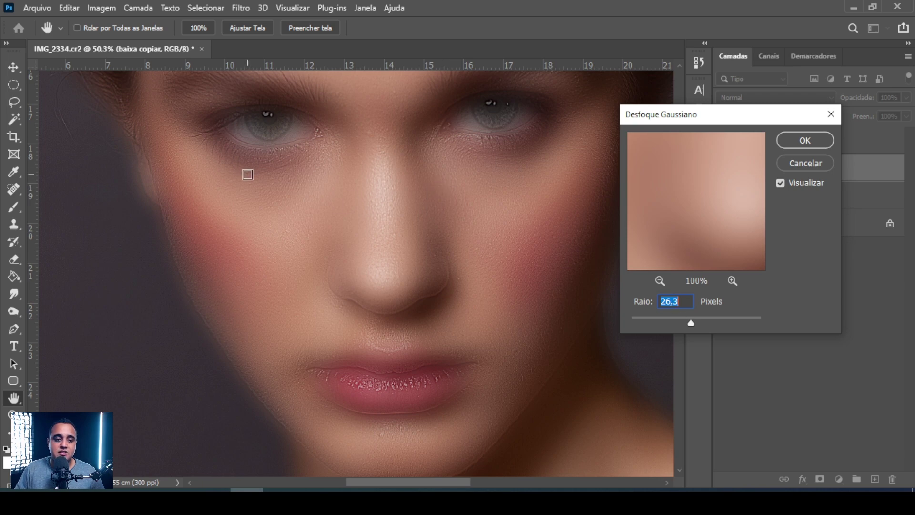
left_click_drag(468, 135, 454, 347)
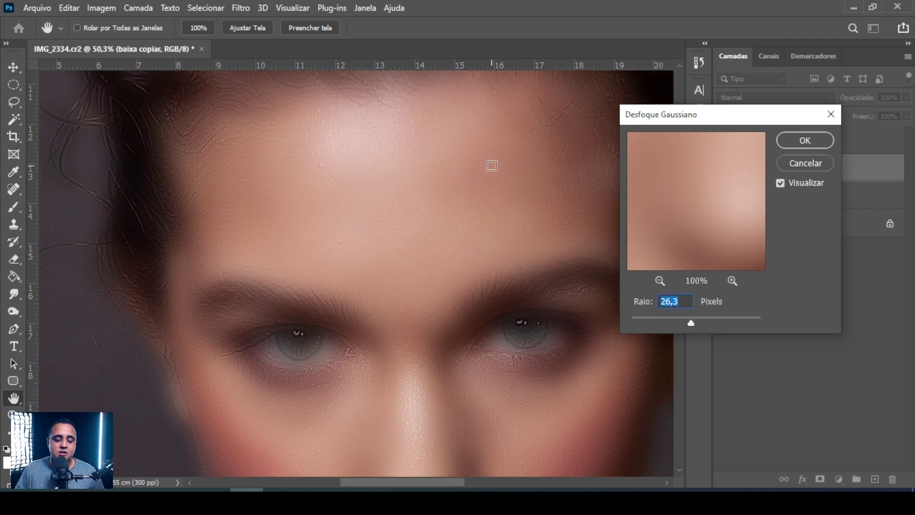
left_click_drag(447, 317, 392, 190)
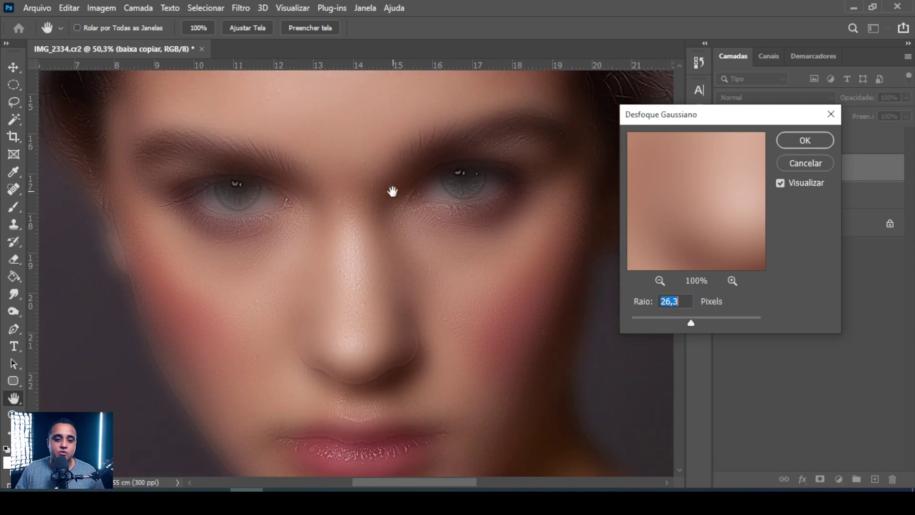
left_click_drag(419, 300, 387, 177)
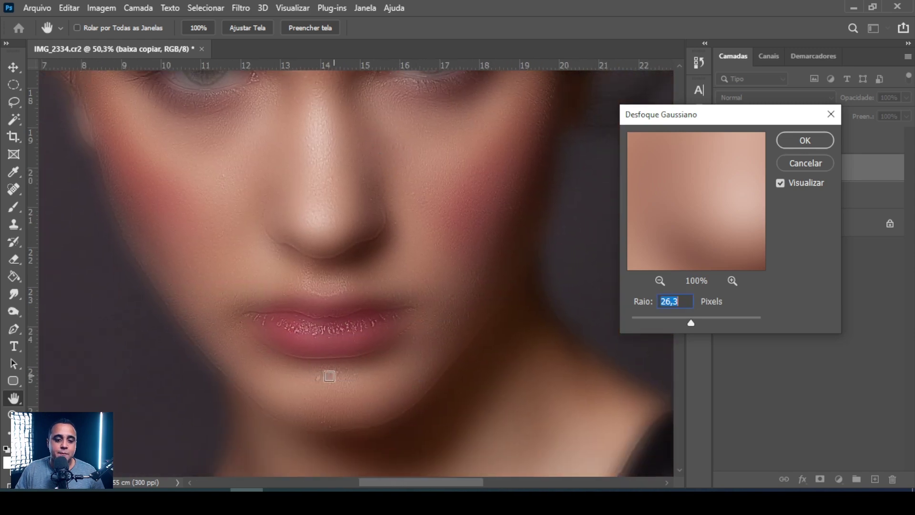
left_click_drag(373, 220, 469, 415)
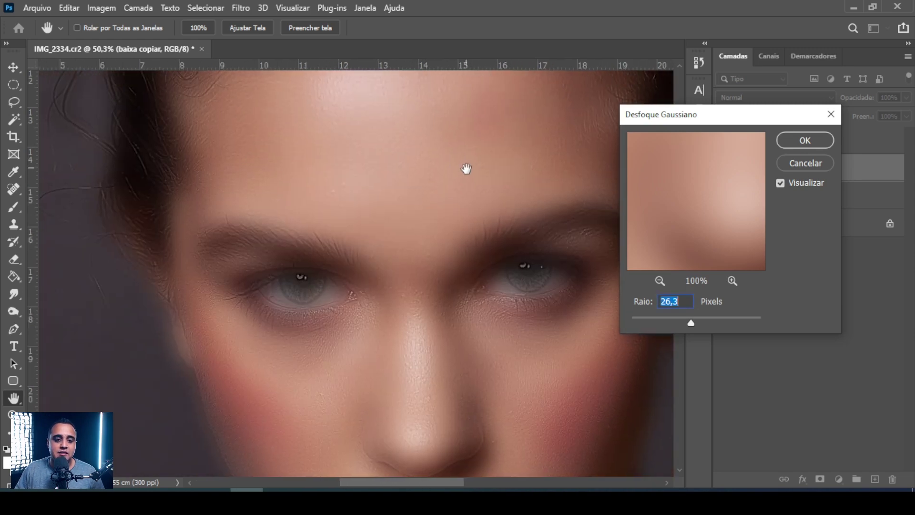
left_click_drag(466, 167, 417, 204)
left_click(812, 149)
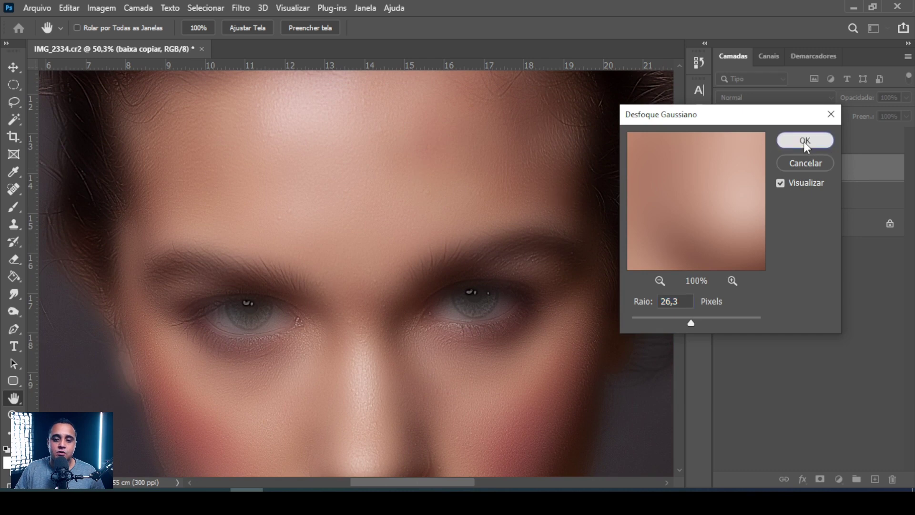
Add a black mask to the baixa copiar layer and paint its blur back in under both eyes and on the upper cheek with the Brush
key("b")
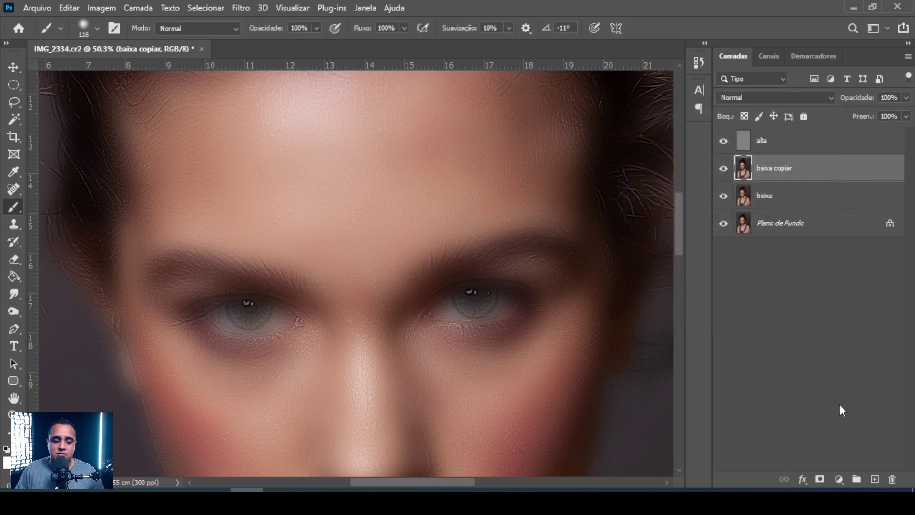
left_click(820, 479, "alt")
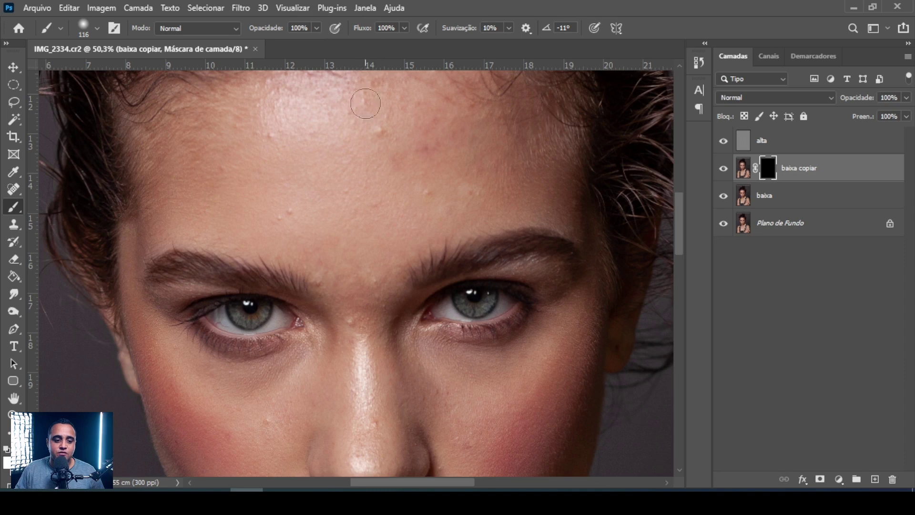
scroll(343, 388, "down", 3)
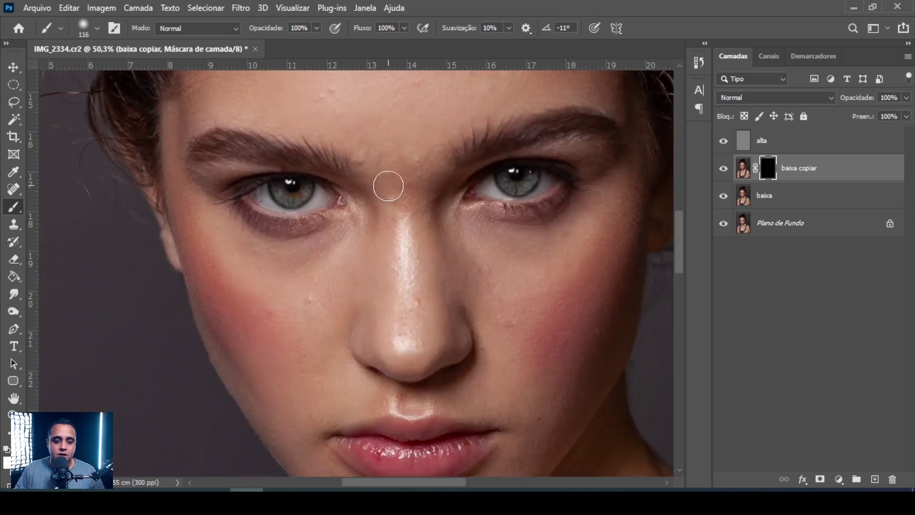
scroll(387, 184, "up", 1)
left_click_drag(258, 238, 271, 239)
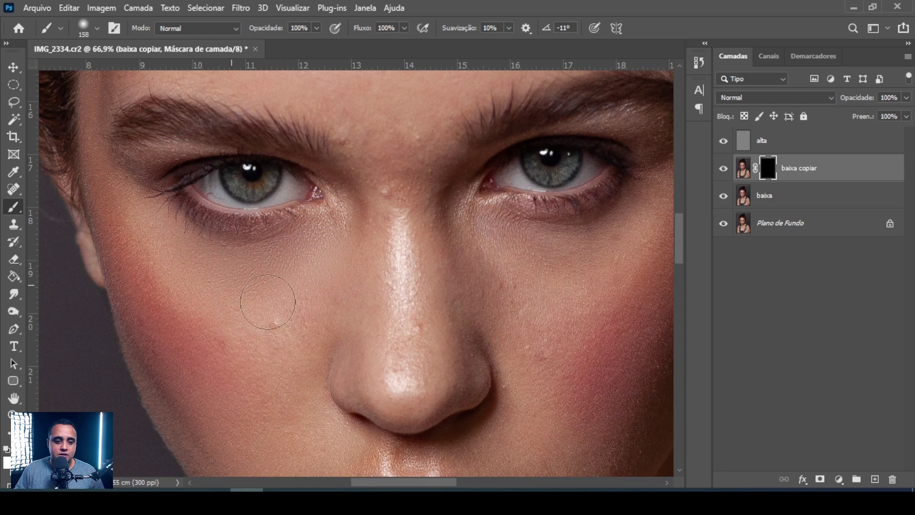
left_click_drag(503, 288, 485, 231)
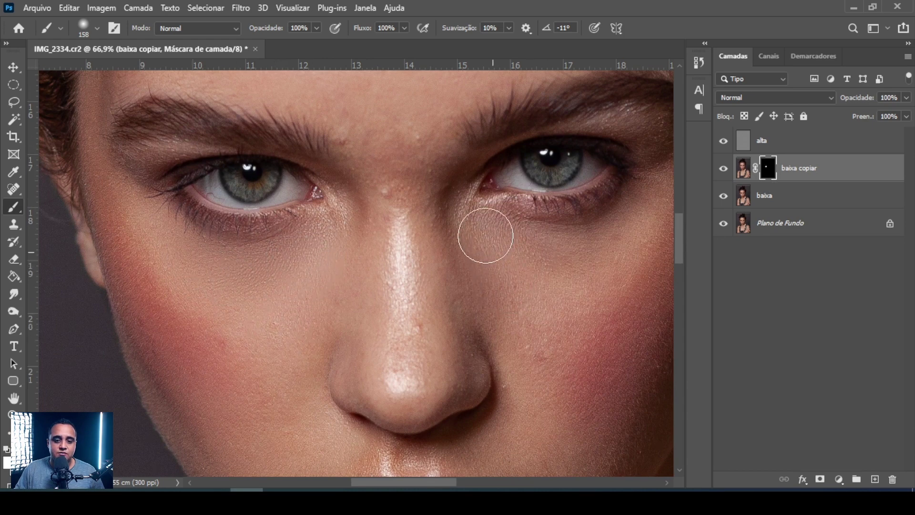
mouse_move(591, 257)
left_mouse_down()
mouse_move(530, 257)
mouse_move(577, 274)
left_mouse_up()
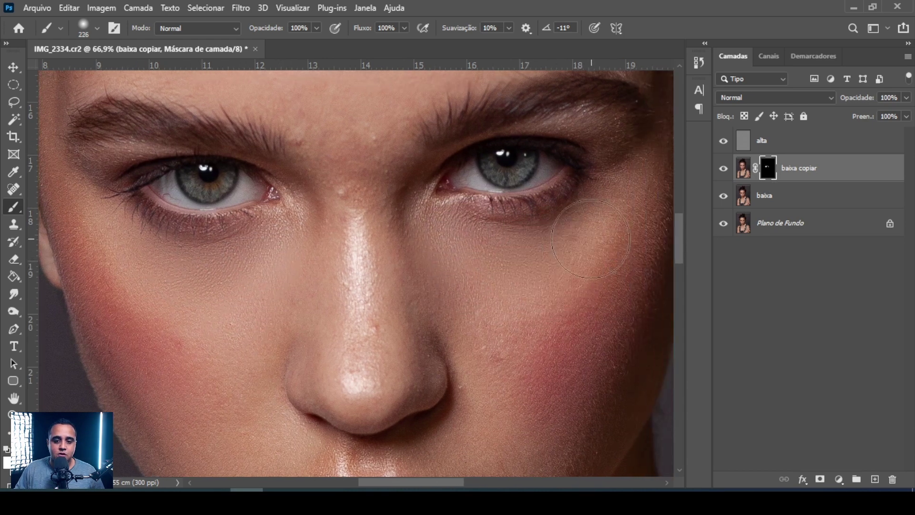
left_click_drag(571, 228, 600, 232)
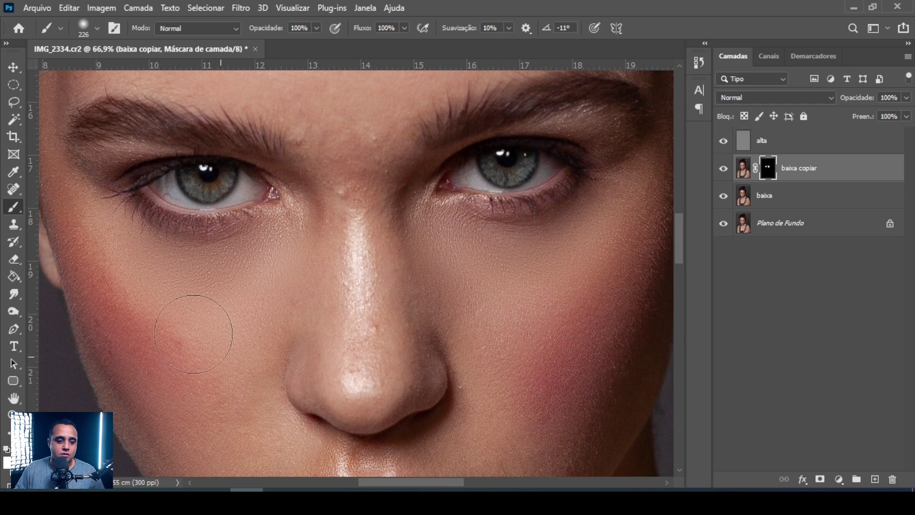
Compare the under-eye skin with and without the baixa copiar layer by toggling its visibility
scroll(395, 289, "down", 5)
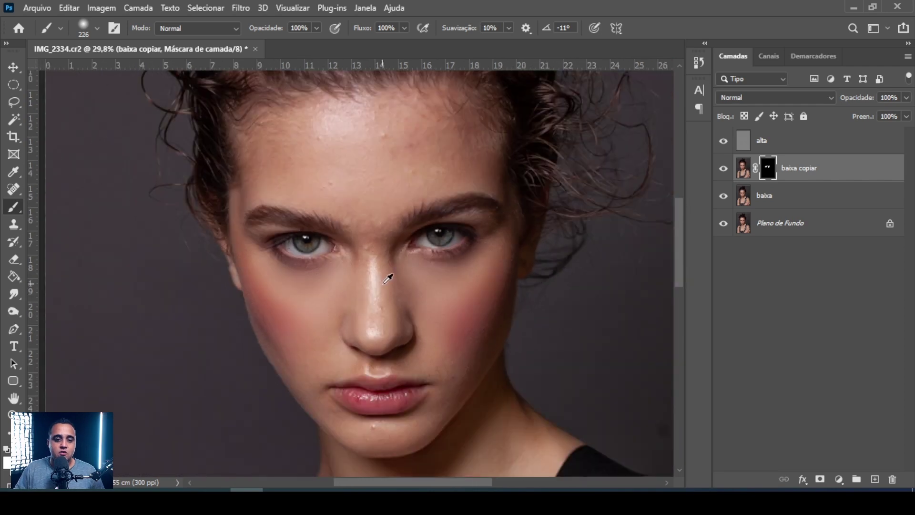
scroll(390, 277, "up", 2)
left_click(724, 170)
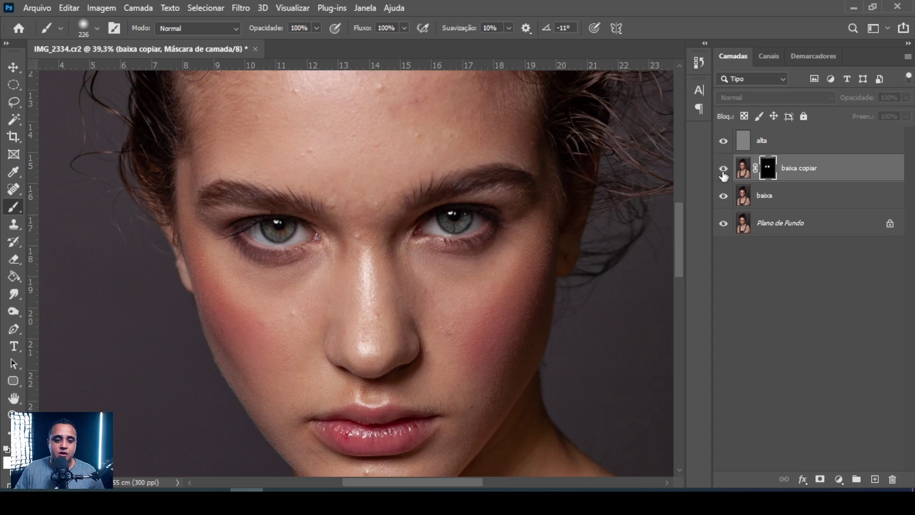
left_click(723, 173)
scroll(423, 302, "down", 2)
scroll(475, 251, "up", 2)
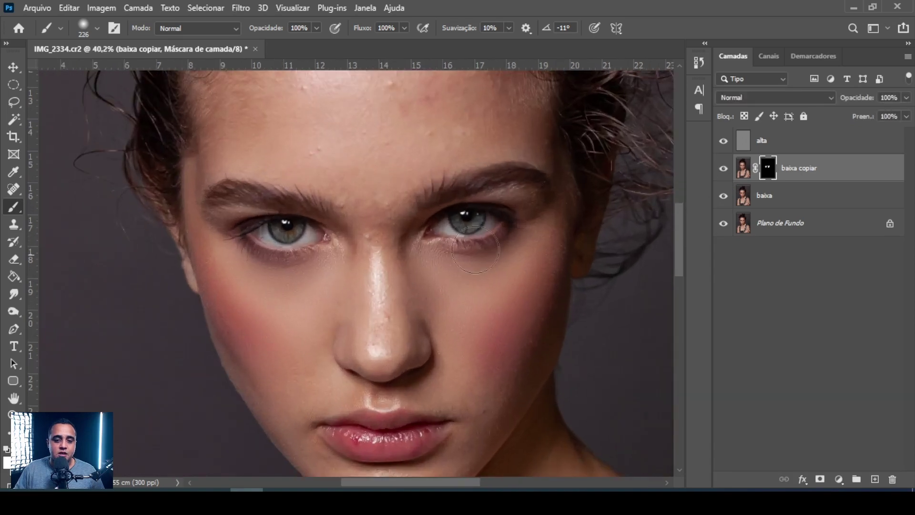
Duplicate the baixa layer and apply a Gaussian Blur with a radius of 37,4 pixels to the copy, judging it on the forehead
left_click(776, 195)
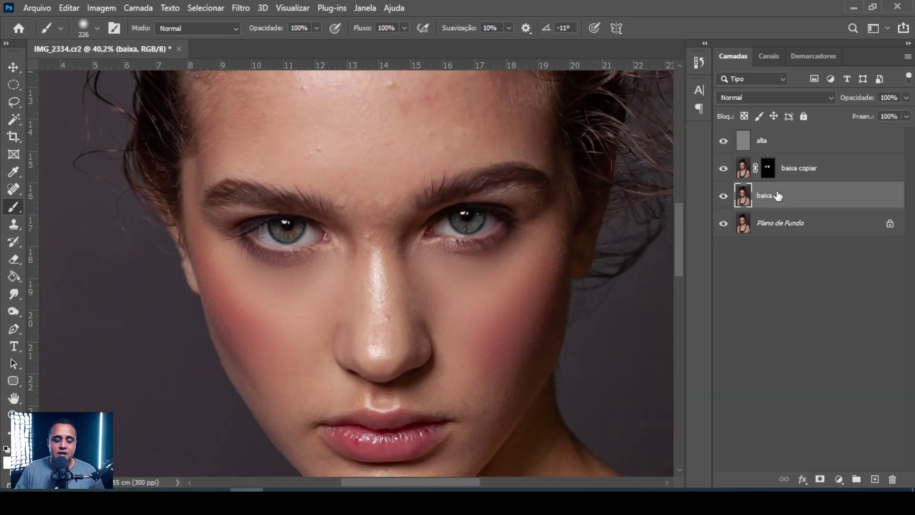
key("ctrl+j")
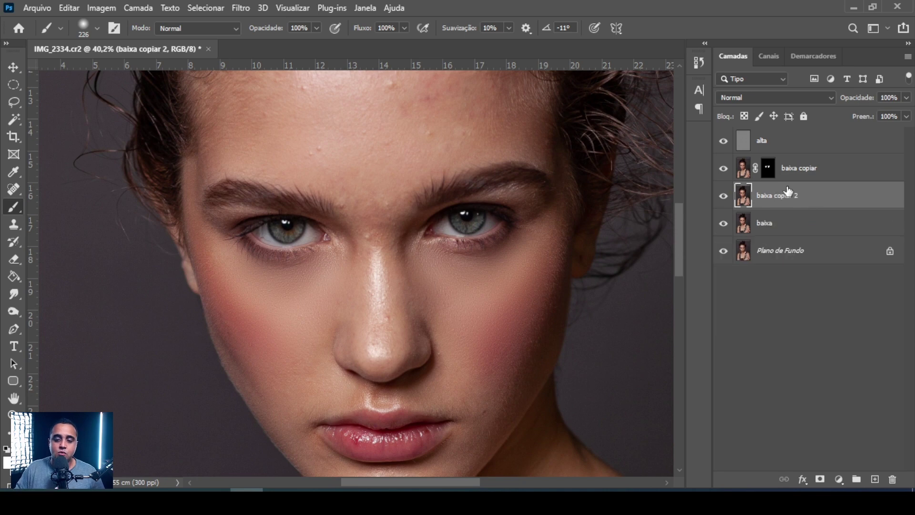
scroll(416, 137, "up", 2)
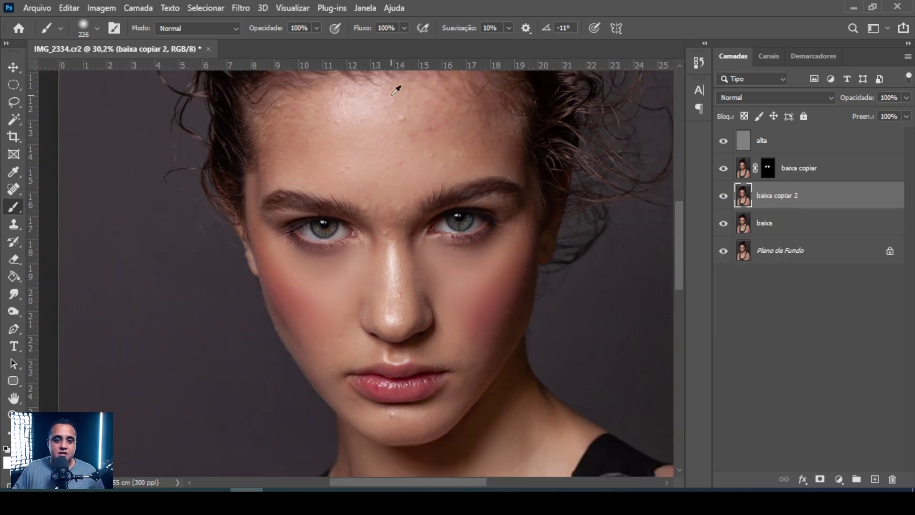
scroll(416, 137, "up", 2)
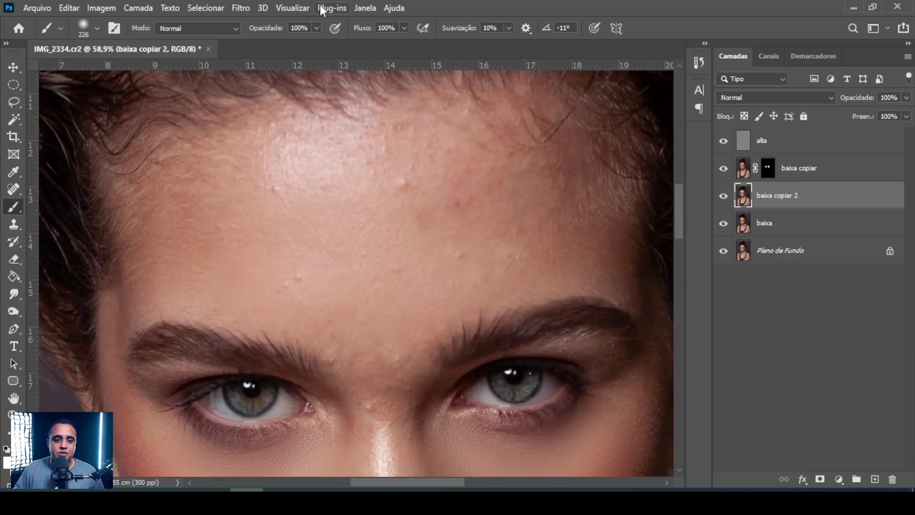
left_click(244, 13)
mouse_move(255, 178)
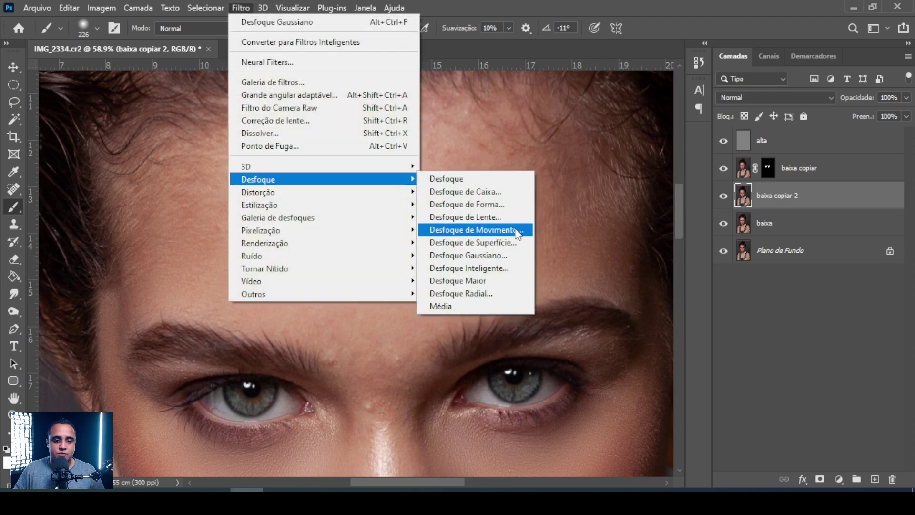
left_click(491, 257)
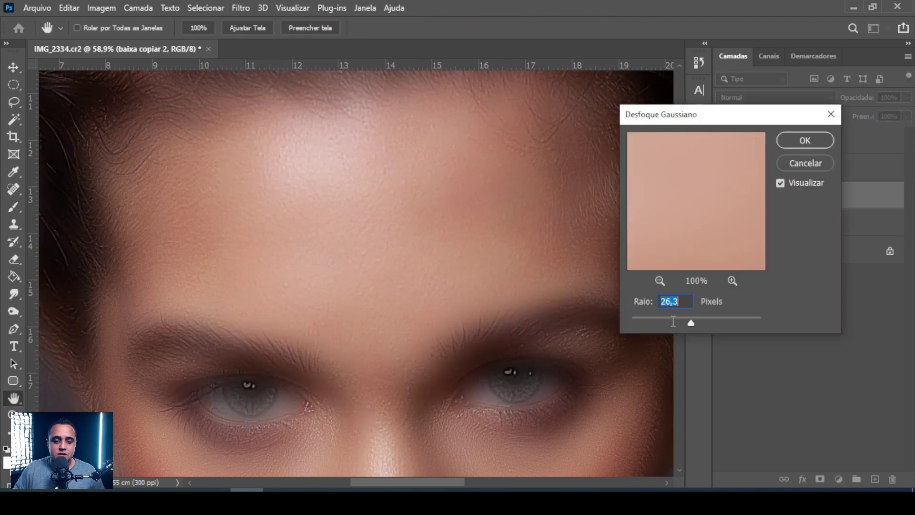
left_click_drag(689, 320, 665, 322)
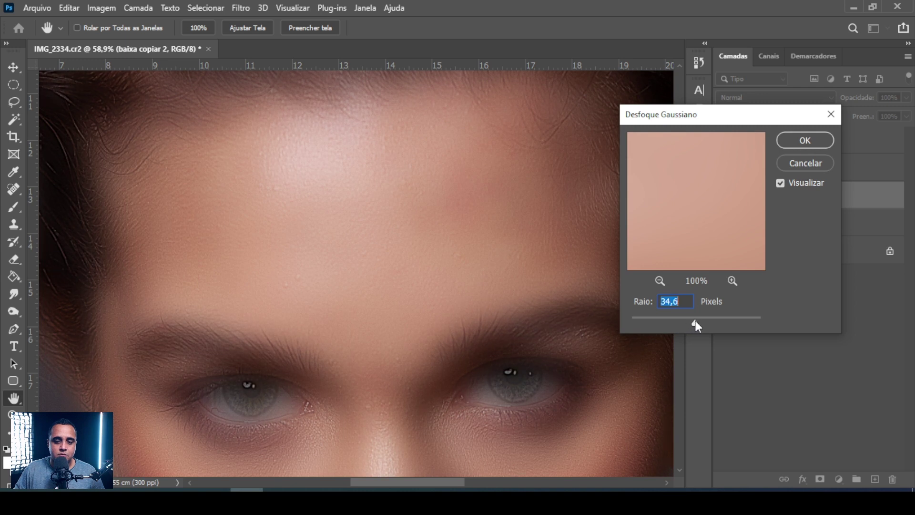
left_click_drag(695, 321, 695, 323)
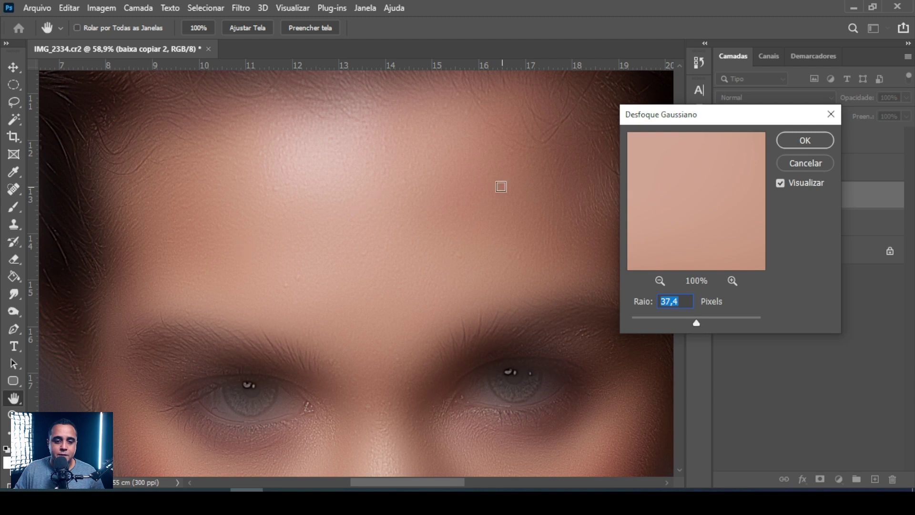
left_click(805, 141)
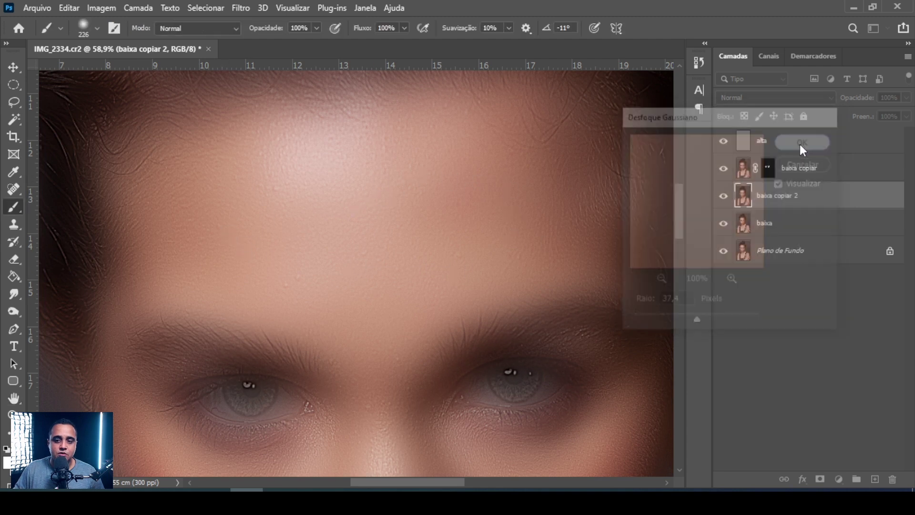
Add a black mask to the baixa copiar 2 layer and paint the blur in across the forehead with a 362-pixel brush
left_click(819, 478, "alt")
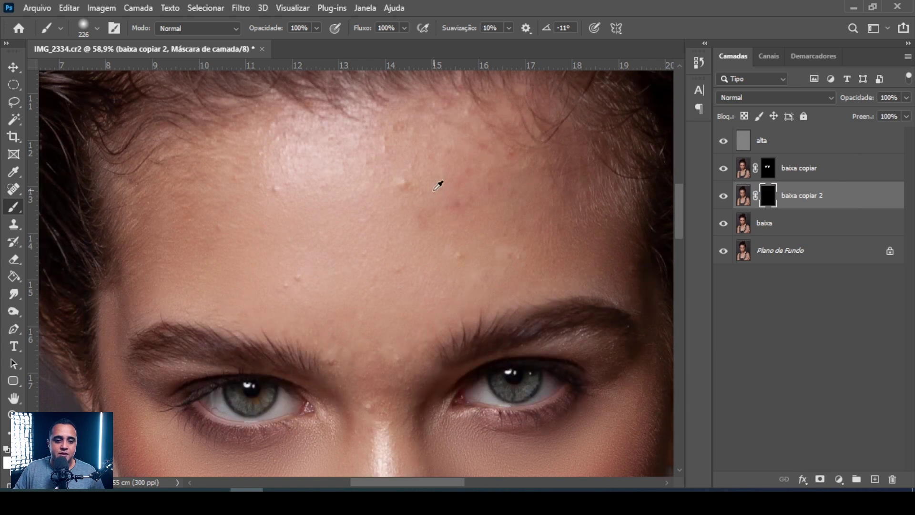
key("bracketright")
key("bracketright")
mouse_move(390, 195)
left_mouse_down()
mouse_move(419, 174)
mouse_move(395, 185)
left_mouse_up()
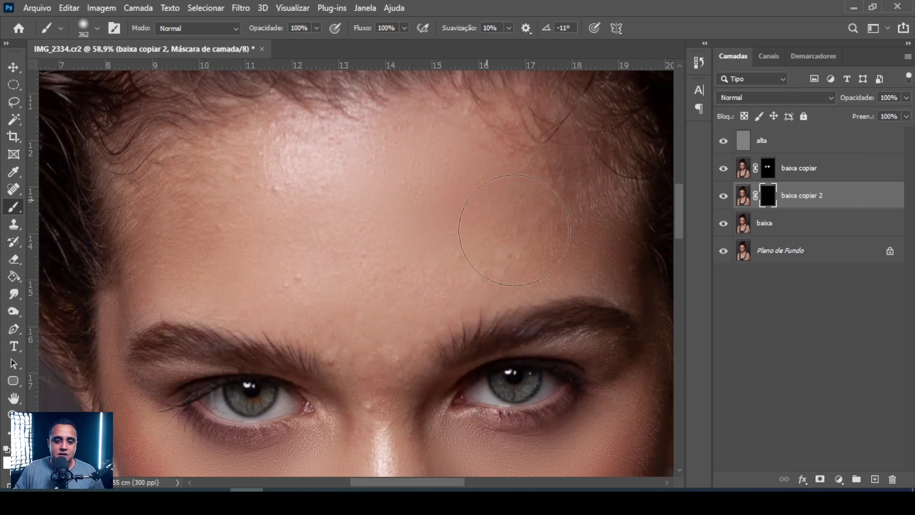
left_click_drag(412, 265, 307, 286)
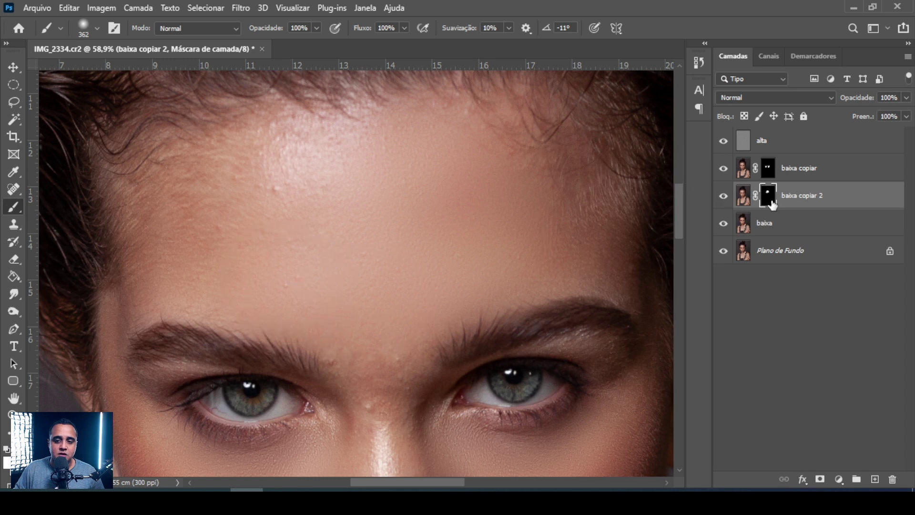
mouse_move(306, 193)
left_mouse_down()
mouse_move(319, 179)
mouse_move(274, 184)
mouse_move(356, 168)
mouse_move(271, 185)
mouse_move(225, 229)
left_mouse_up()
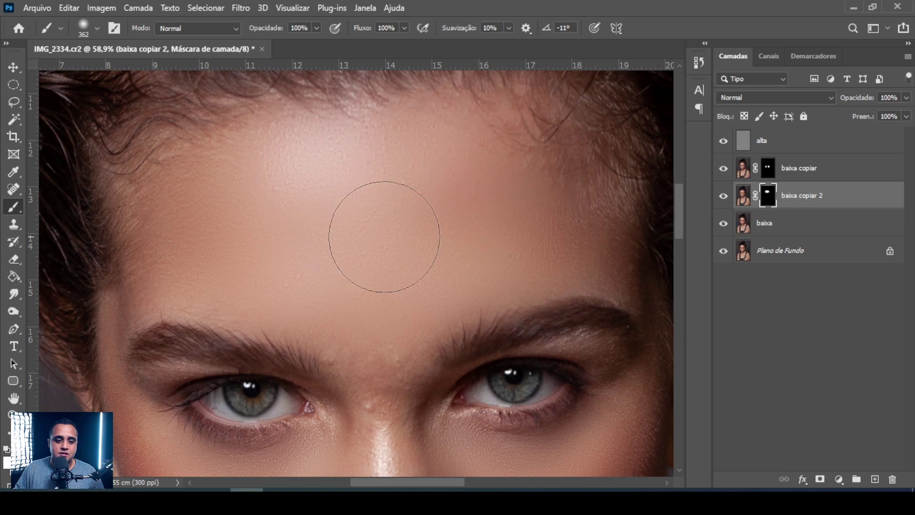
Check the smoothed forehead and reduce the brush size to 157 pixels for the area between the eyebrows
scroll(437, 241, "down", 3)
scroll(435, 364, "down", 1)
scroll(382, 302, "up", 2)
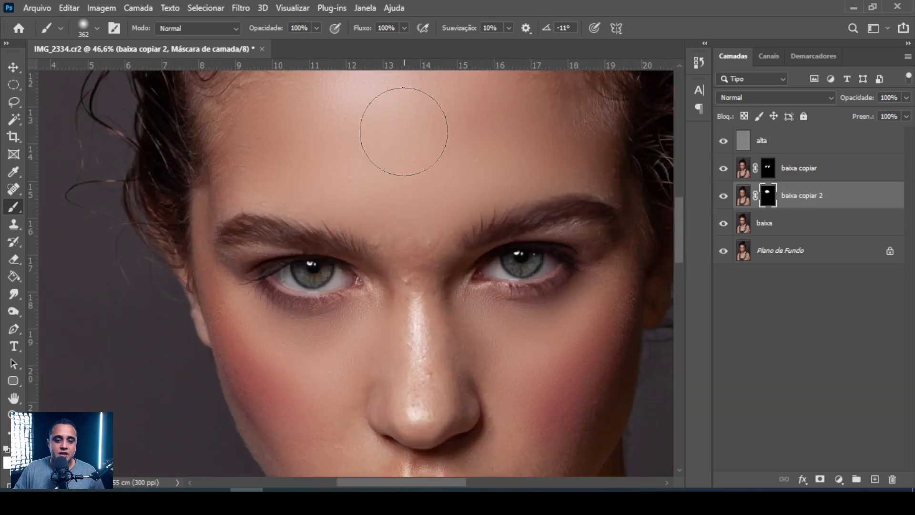
scroll(421, 267, "up", 1)
scroll(426, 302, "up", 2)
left_click_drag(413, 304, 377, 311)
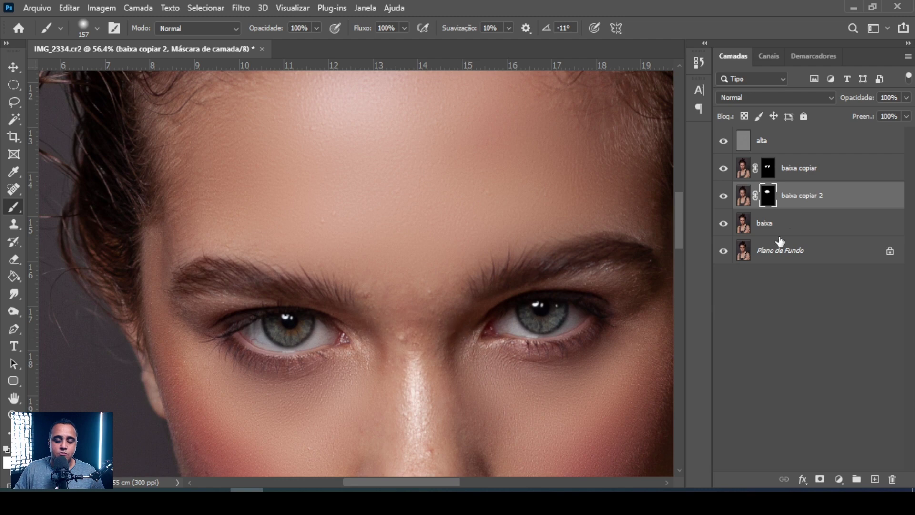
Duplicate the baixa layer again and apply a Gaussian Blur with a radius of 23,5 pixels to the copy, judging it on the nose
left_click(798, 229)
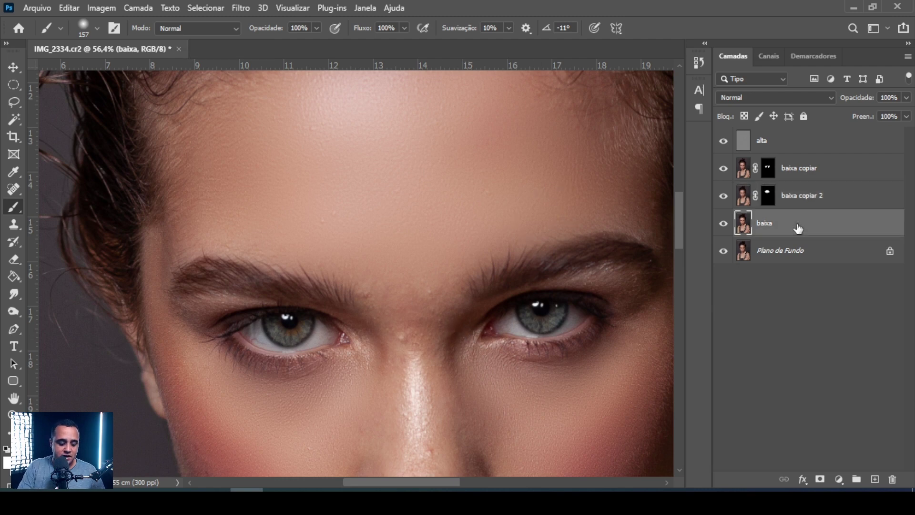
key("ctrl+j")
scroll(541, 331, "down", 3)
scroll(405, 278, "up", 2)
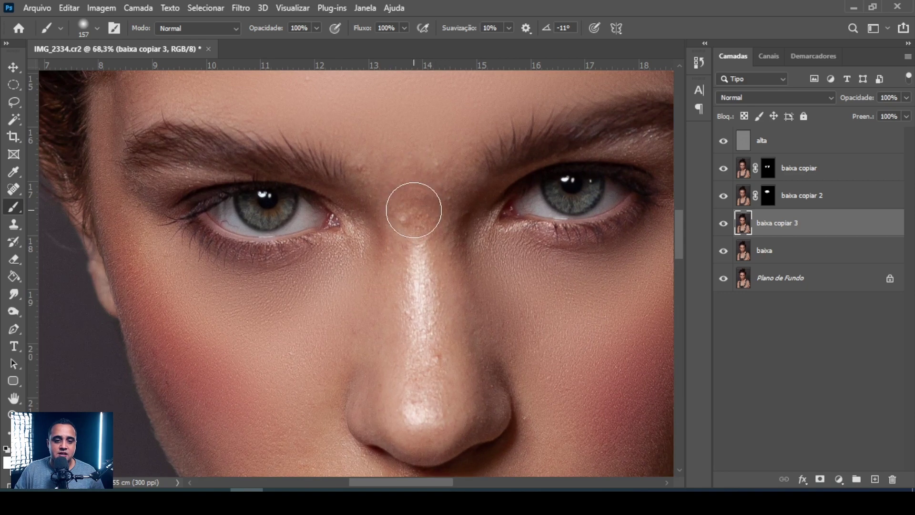
scroll(427, 248, "down", 2)
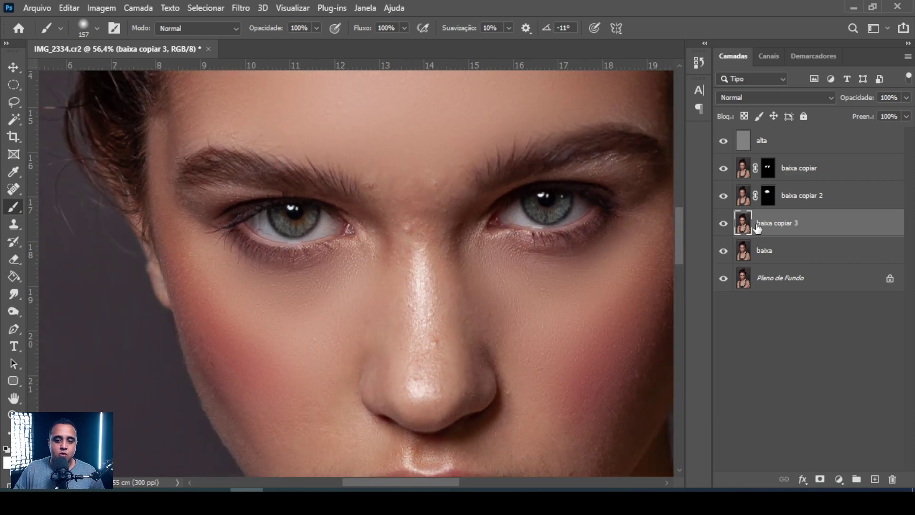
left_click(241, 7)
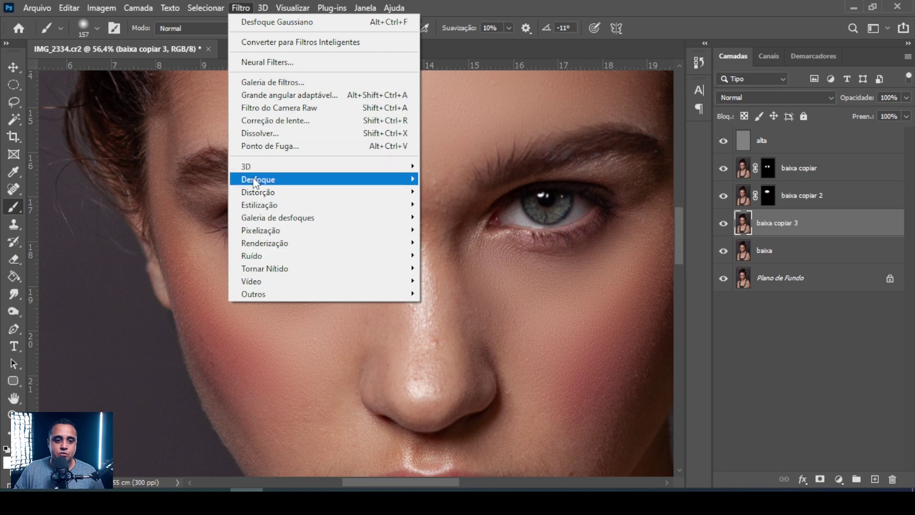
mouse_move(273, 180)
left_click(476, 260)
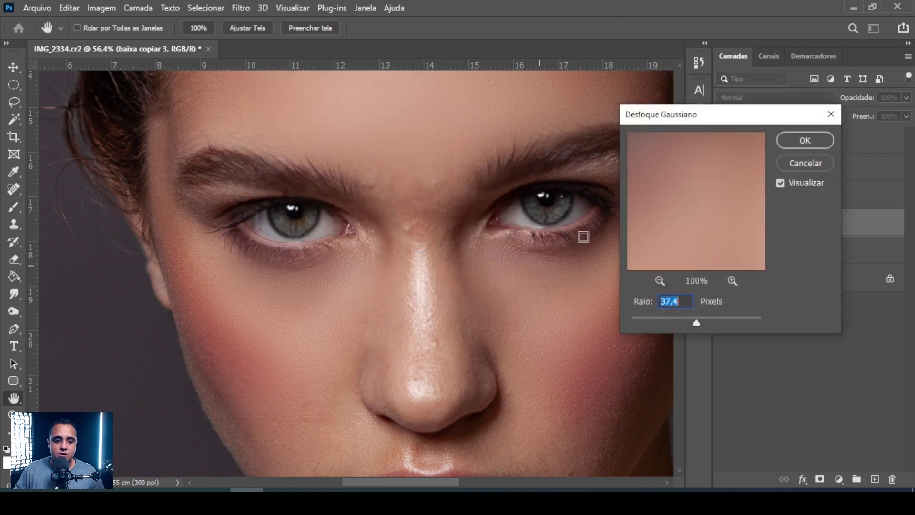
left_click_drag(696, 322, 677, 322)
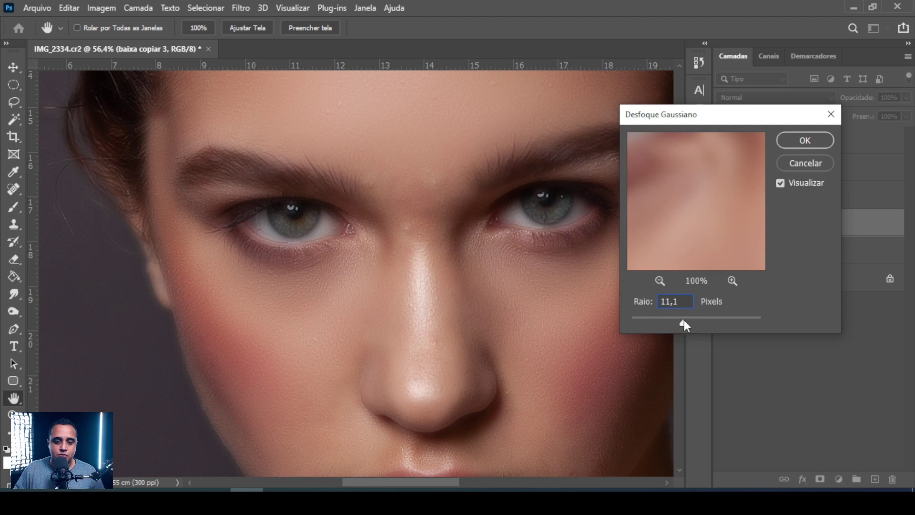
left_click_drag(685, 321, 690, 321)
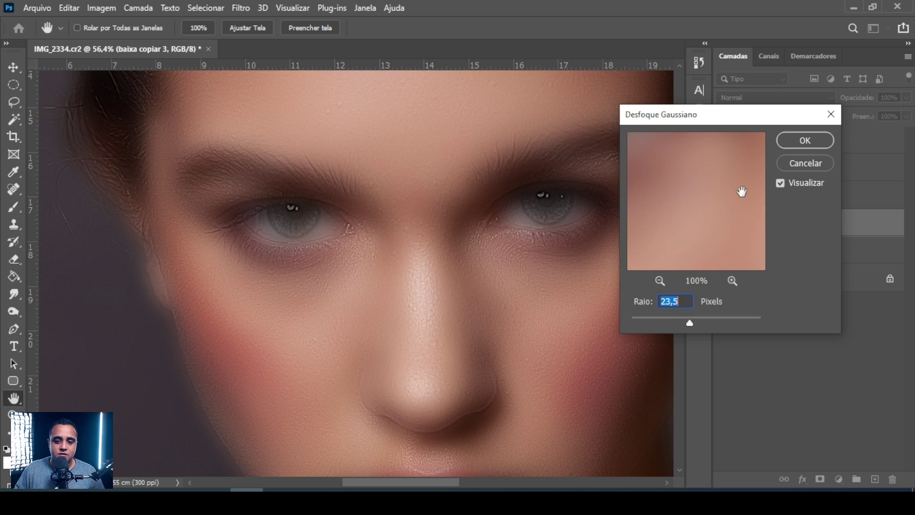
left_click(805, 140)
Add a black mask to the baixa copiar 3 layer and paint the blur in between the eyebrows and down the nose with a 135-pixel brush
left_click(820, 479, "alt")
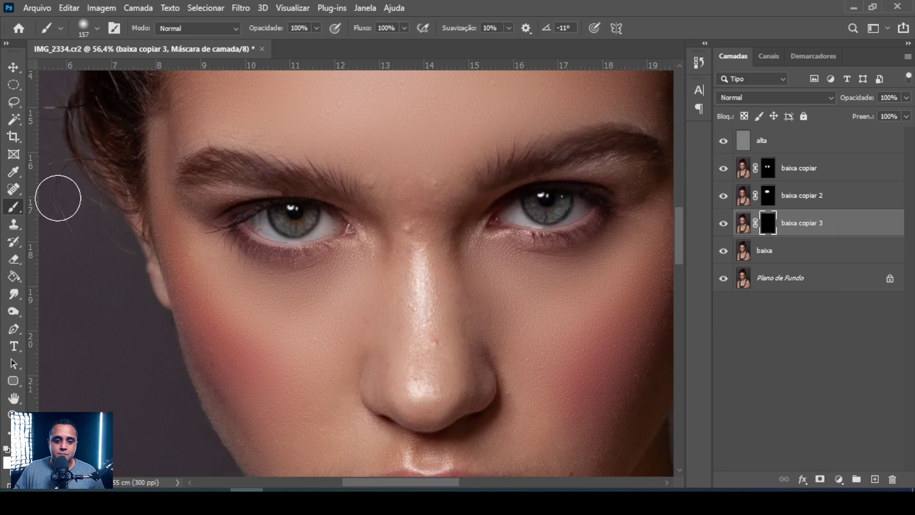
left_click_drag(403, 243, 411, 244)
left_click_drag(415, 247, 430, 174)
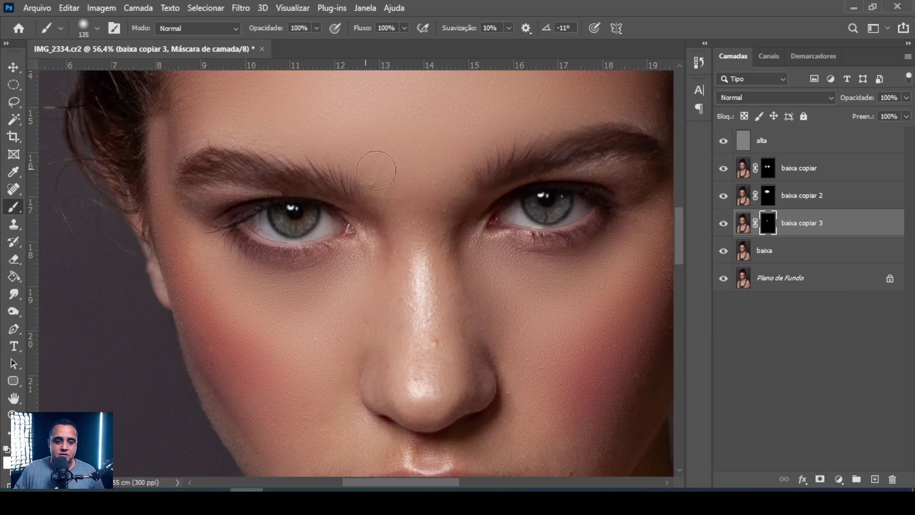
mouse_move(430, 285)
left_mouse_down()
mouse_move(415, 260)
mouse_move(407, 373)
mouse_move(412, 384)
mouse_move(445, 374)
left_mouse_up()
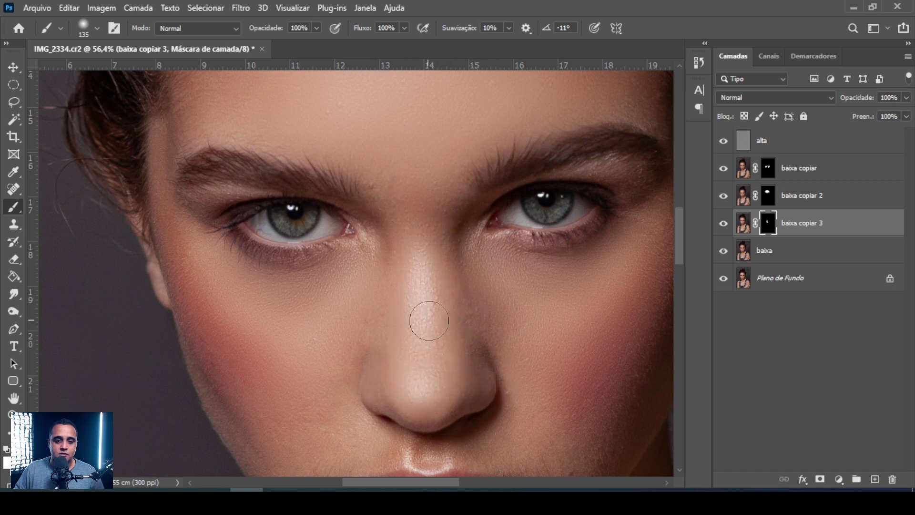
Paint more of the blur in along the nose bridge on the baixa copiar 3 mask and toggle that layer to compare
mouse_move(427, 317)
left_mouse_down()
mouse_move(405, 180)
mouse_move(445, 227)
mouse_move(434, 260)
left_mouse_up()
left_click_drag(425, 226, 436, 232)
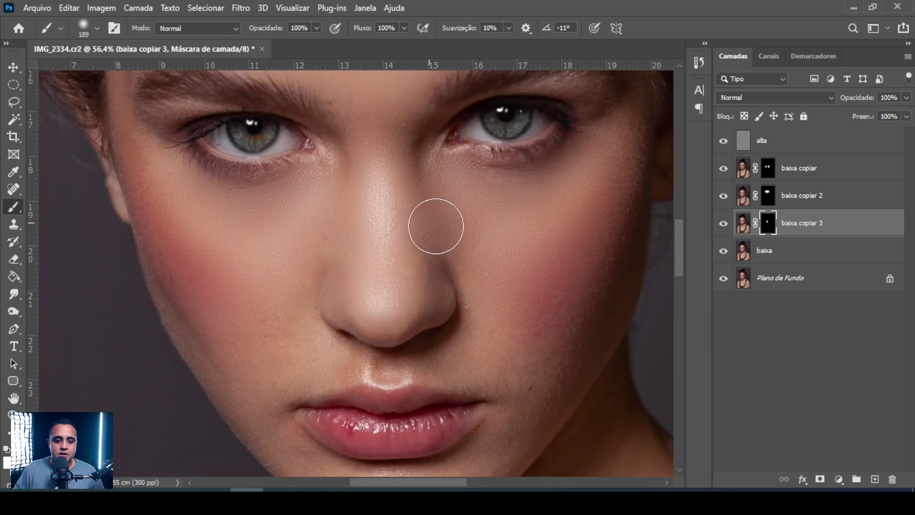
left_click(726, 225)
Compare the retouched face with the original Plano de Fundo layer and examine the skin around the mouth and chin
scroll(474, 270, "up", 2)
scroll(492, 268, "down", 4)
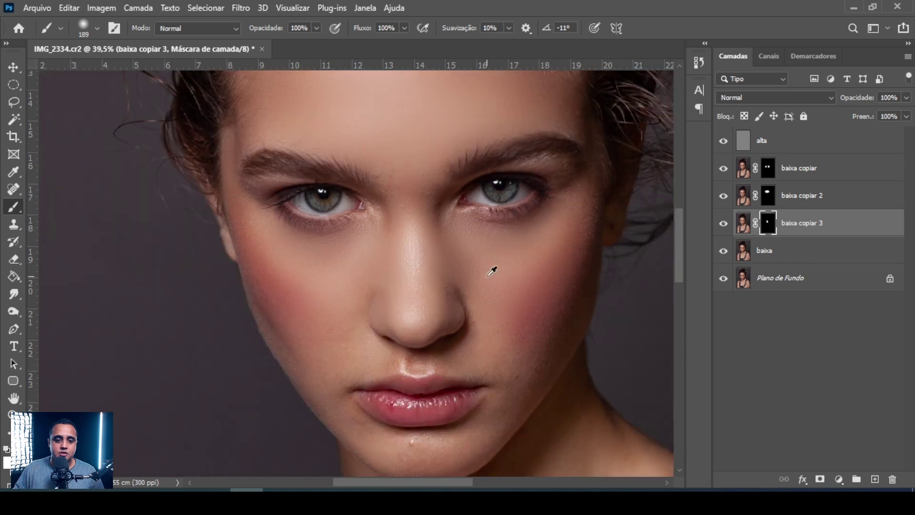
scroll(470, 272, "up", 1)
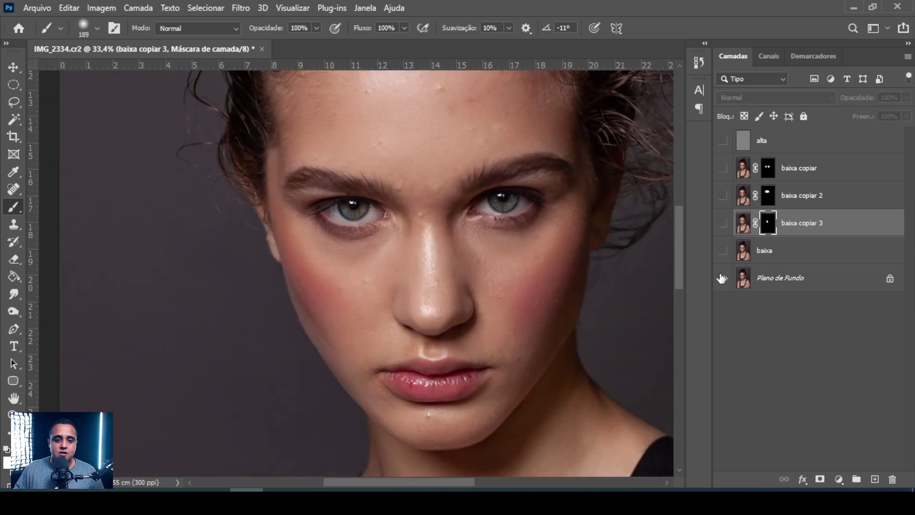
scroll(493, 327, "up", 1)
scroll(489, 333, "up", 2)
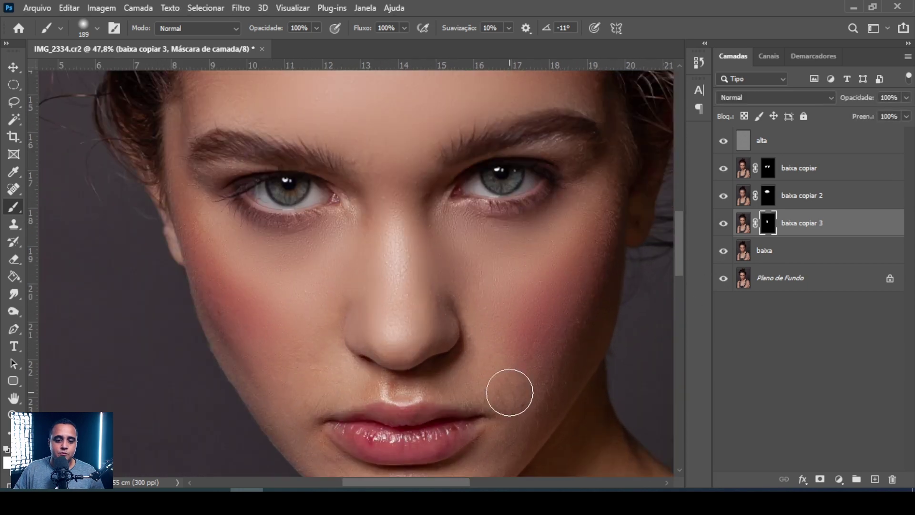
scroll(501, 357, "down", 1)
scroll(496, 356, "up", 2)
scroll(466, 337, "down", 1)
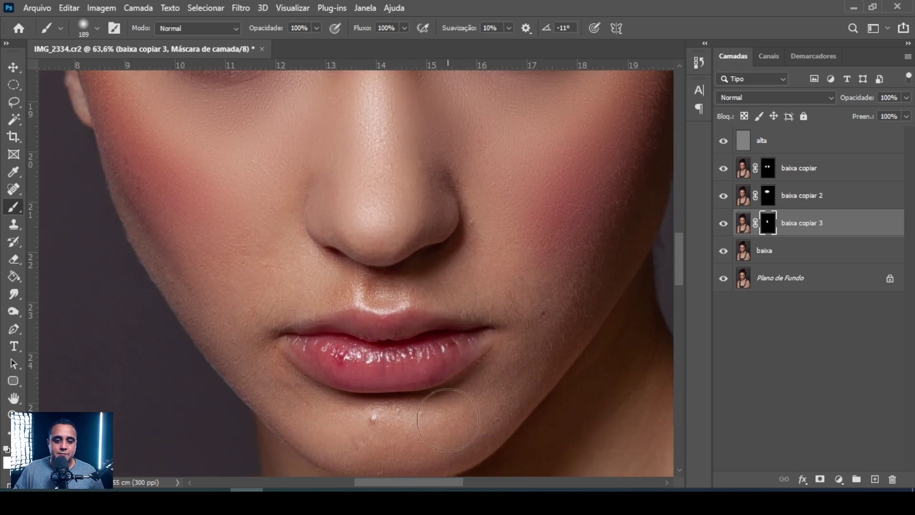
Duplicate the baixa layer again and apply a Gaussian Blur with a radius of 13,9 pixels to the copy, judging it around the mouth
scroll(443, 395, "down", 1)
left_click(812, 248)
key("ctrl+j")
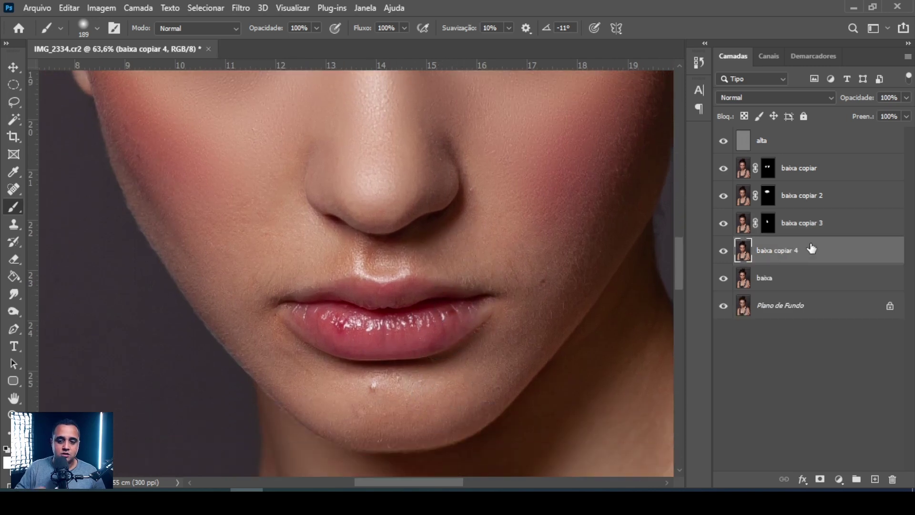
left_click(240, 8)
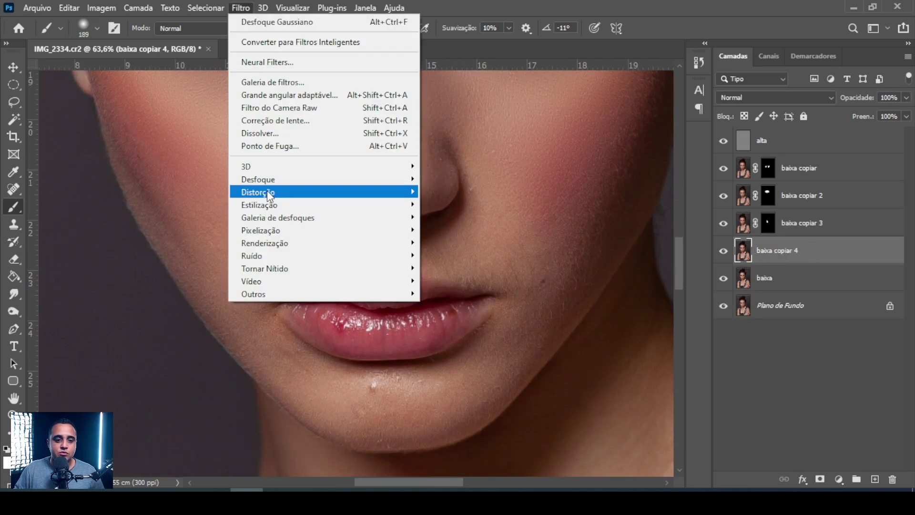
mouse_move(268, 181)
left_click(446, 255)
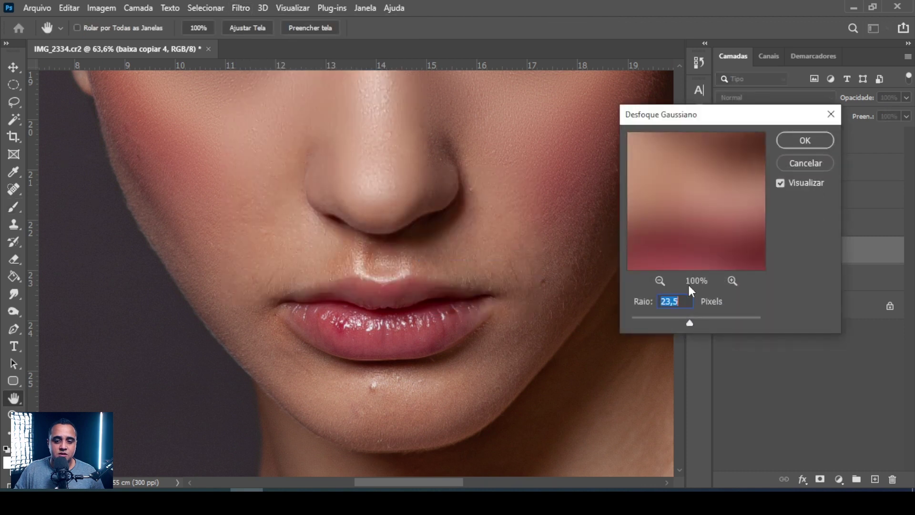
left_click_drag(664, 319, 685, 320)
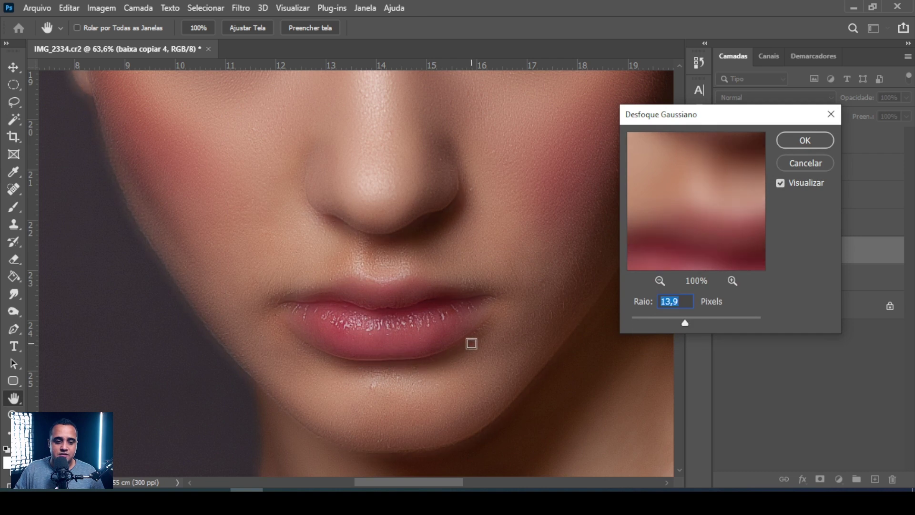
left_click_drag(686, 324, 684, 324)
left_click(803, 138)
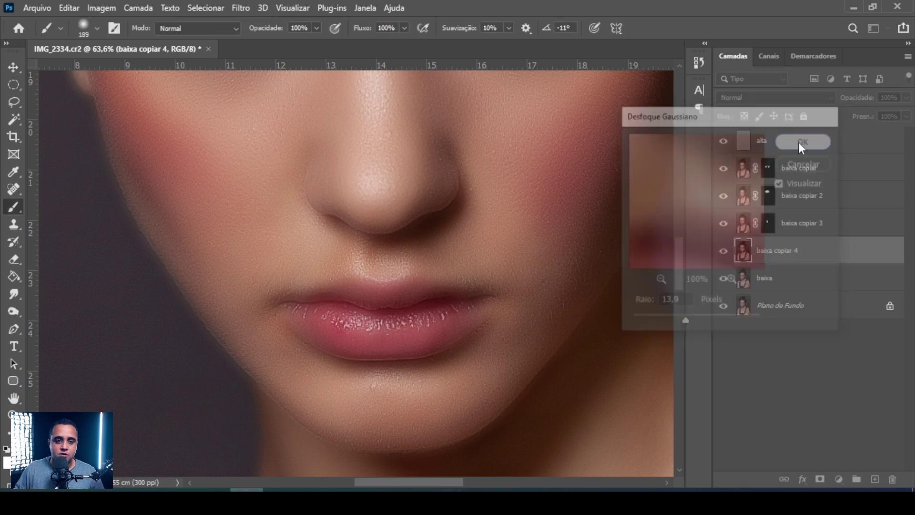
Add a black mask to the baixa copiar 4 layer and paint the blur in over the lips with a 90-pixel brush
left_click(820, 476, "alt")
scroll(305, 264, "up", 1)
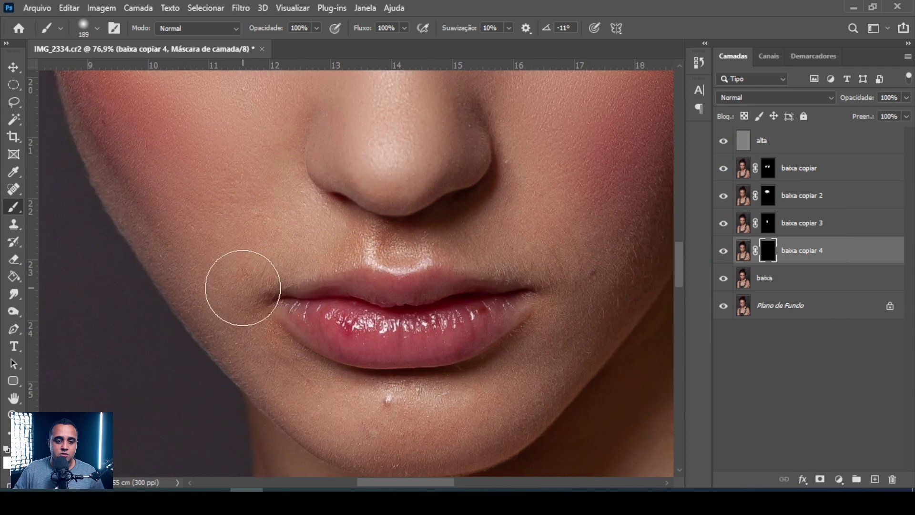
mouse_move(382, 333)
left_mouse_down()
mouse_move(358, 336)
mouse_move(352, 327)
mouse_move(474, 319)
left_mouse_up()
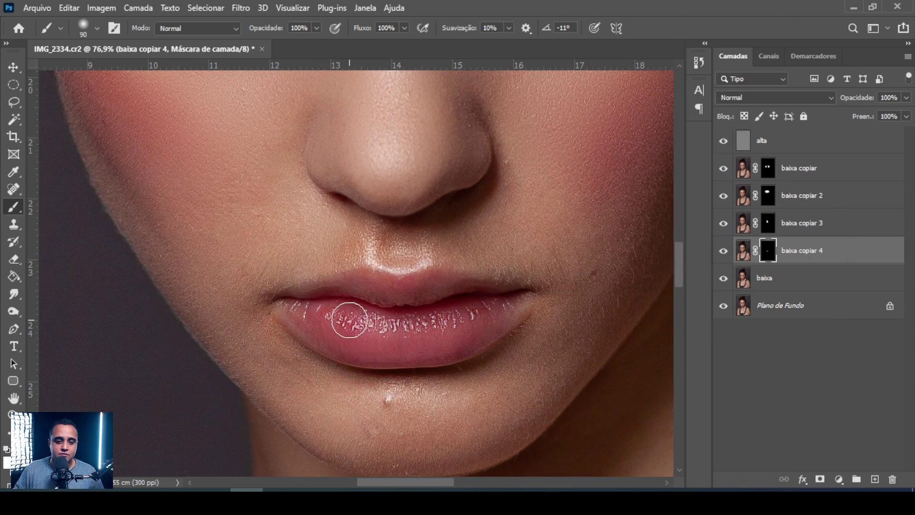
left_click_drag(405, 332, 379, 290)
Paint the blur in across the chin, beside the mouth and up the shaded cheek with a 129-pixel brush
left_click_drag(346, 363, 405, 365)
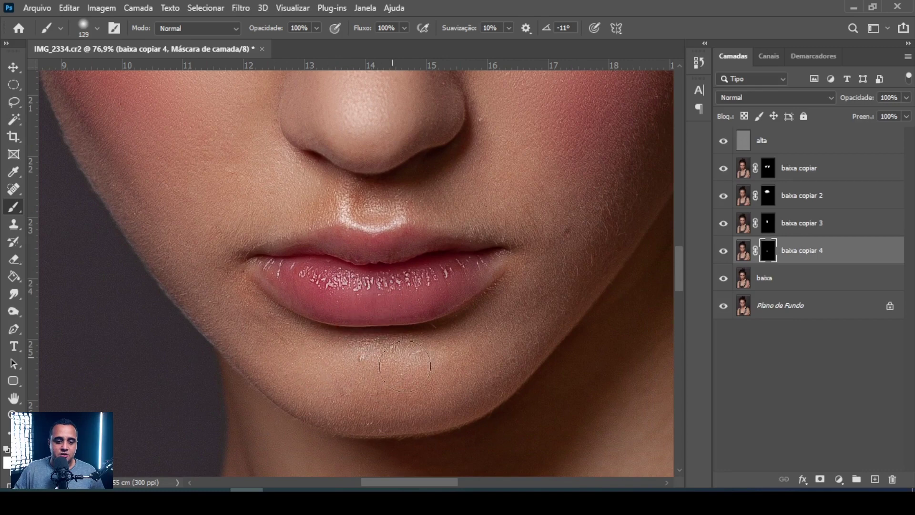
mouse_move(335, 347)
left_mouse_down()
mouse_move(386, 353)
mouse_move(431, 342)
mouse_move(346, 345)
mouse_move(479, 330)
mouse_move(499, 310)
left_mouse_up()
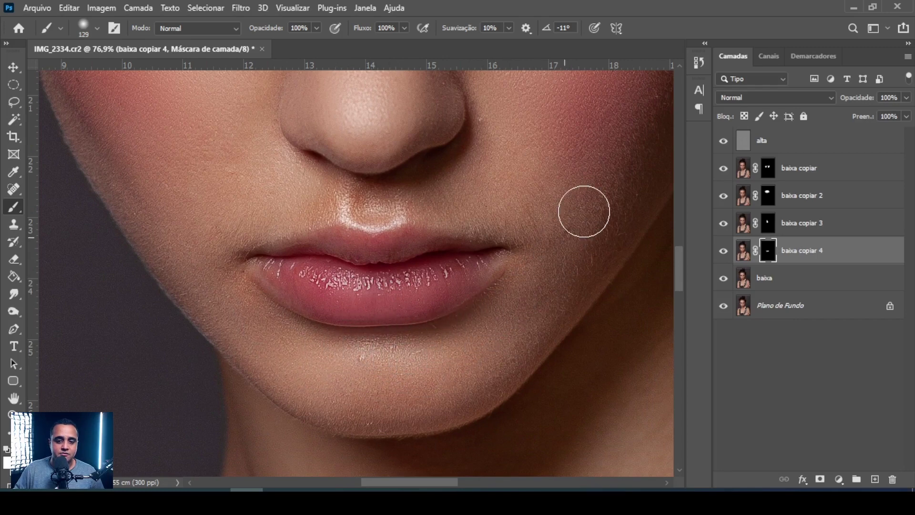
left_click_drag(590, 227, 490, 316)
left_click_drag(456, 275, 472, 275)
mouse_move(438, 334)
left_mouse_down()
mouse_move(432, 312)
mouse_move(490, 299)
left_mouse_up()
left_click_drag(521, 161, 487, 255)
mouse_move(522, 216)
left_mouse_down()
mouse_move(505, 287)
mouse_move(457, 333)
left_mouse_up()
left_click_drag(400, 367, 463, 296)
left_click_drag(422, 246, 405, 247)
left_click_drag(333, 309, 496, 265)
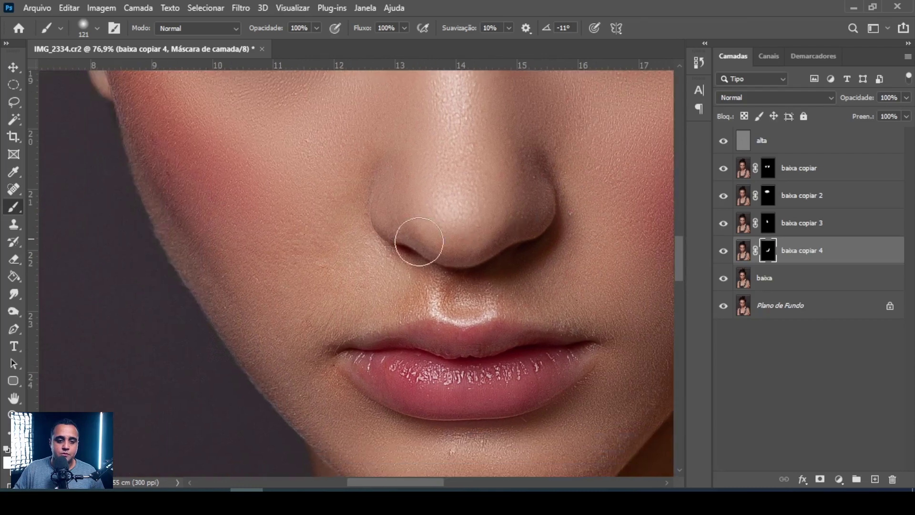
Paint the blur in above the upper lip with a 92-pixel brush and over the lit cheek with a 160-pixel brush
left_click_drag(367, 278, 374, 279)
left_click_drag(446, 277, 419, 277)
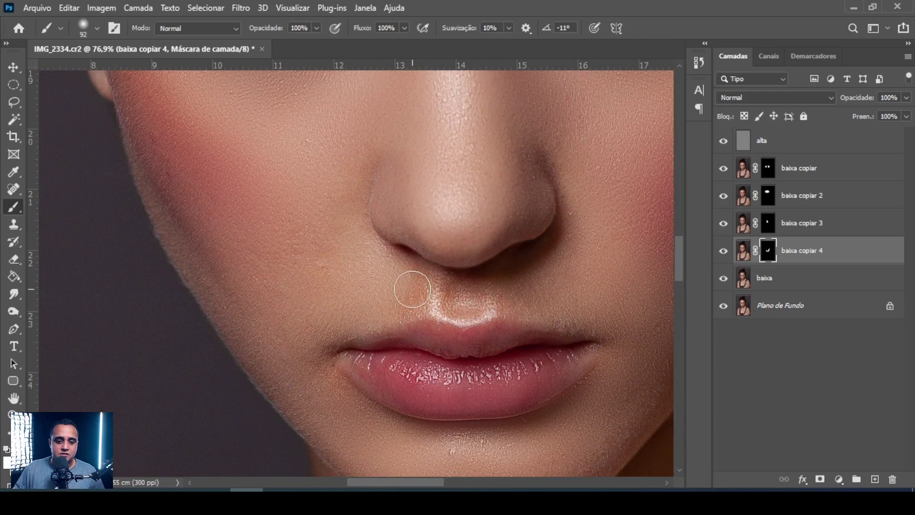
mouse_move(226, 271)
left_mouse_down()
mouse_move(281, 261)
mouse_move(284, 248)
mouse_move(298, 246)
left_mouse_up()
left_click_drag(248, 168, 289, 238)
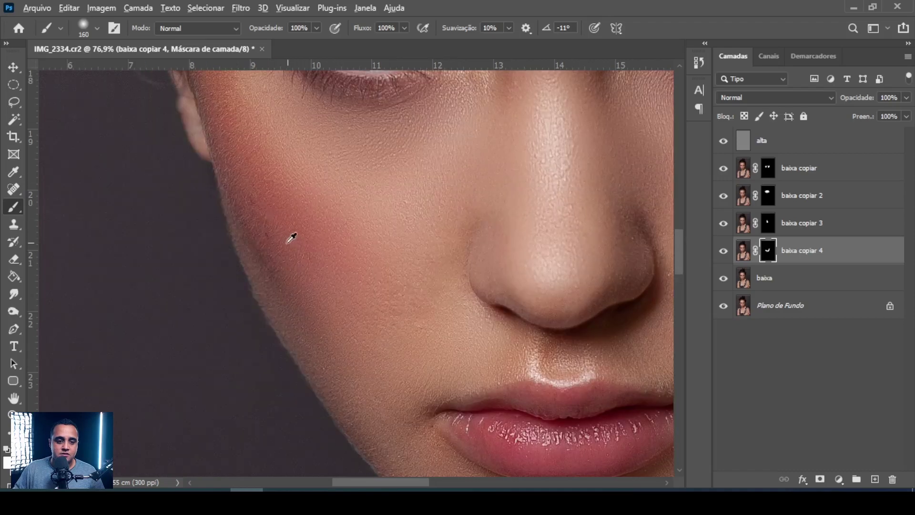
mouse_move(261, 206)
left_mouse_down()
mouse_move(283, 253)
mouse_move(268, 173)
left_mouse_up()
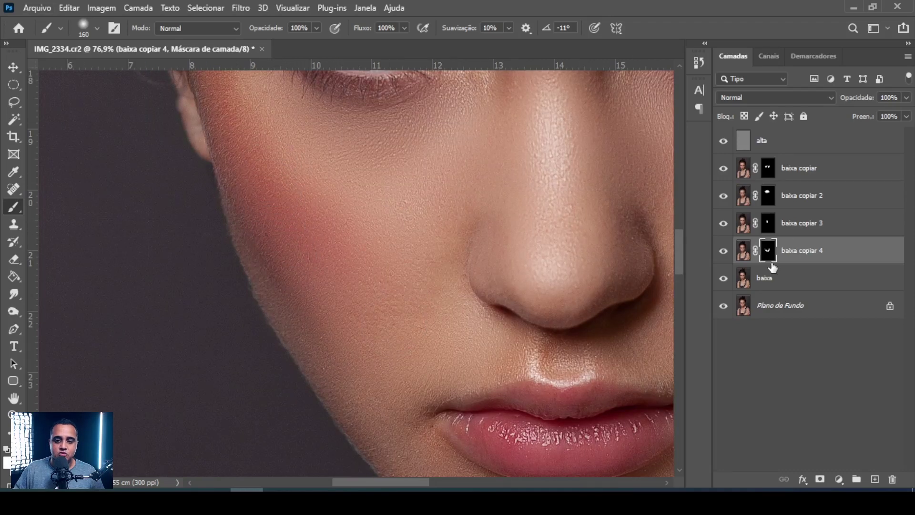
Extend the painted blur on the baixa copiar 4 mask around the eyes with a 105-pixel brush
mouse_move(388, 231)
left_mouse_down()
mouse_move(400, 375)
mouse_move(400, 286)
mouse_move(400, 302)
mouse_move(386, 298)
left_mouse_up()
left_click_drag(520, 270, 504, 272)
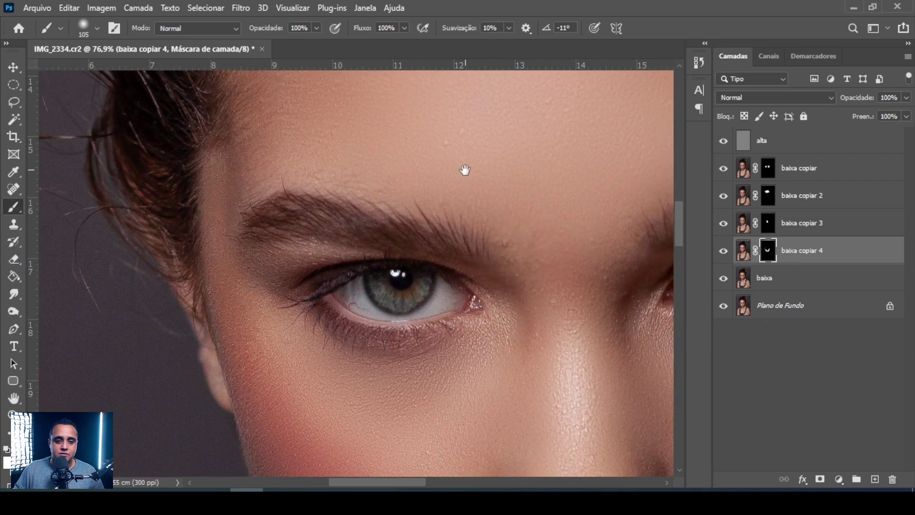
mouse_move(455, 168)
left_mouse_down()
mouse_move(249, 157)
mouse_move(157, 124)
left_mouse_up()
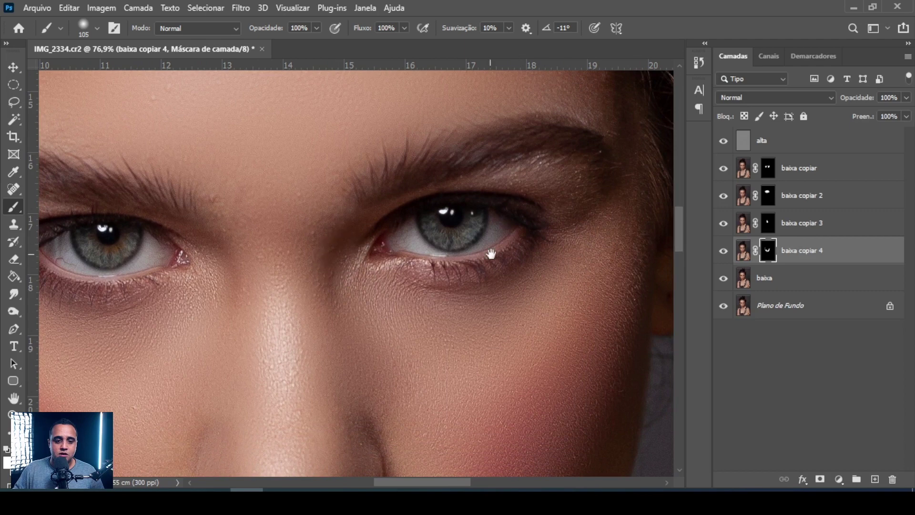
left_click_drag(494, 249, 451, 253)
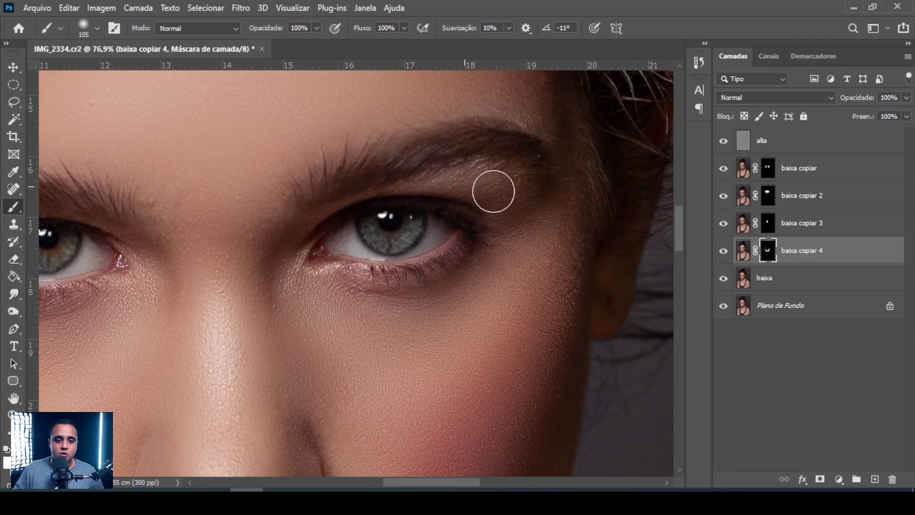
scroll(588, 246, "down", 5)
scroll(538, 381, "up", 5)
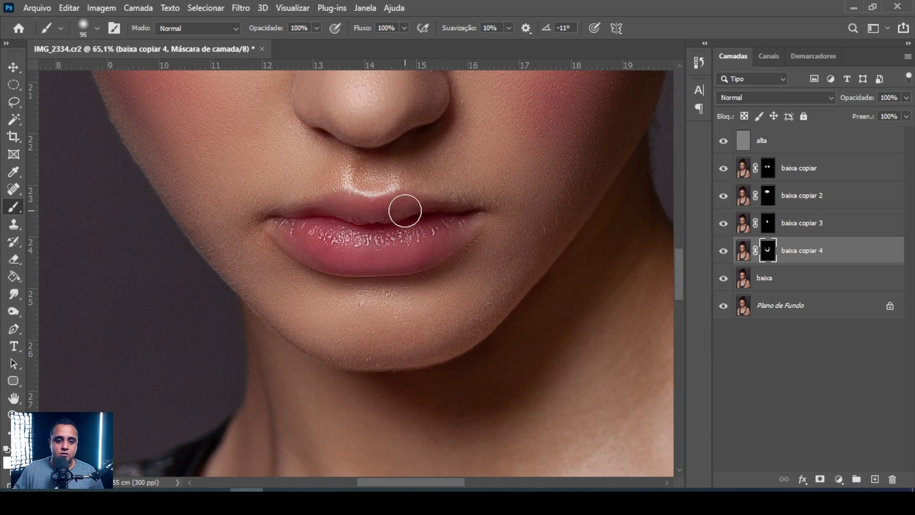
Examine the smoothed skin of the whole face both close up and in the full portrait
scroll(481, 248, "down", 4)
scroll(477, 252, "up", 4)
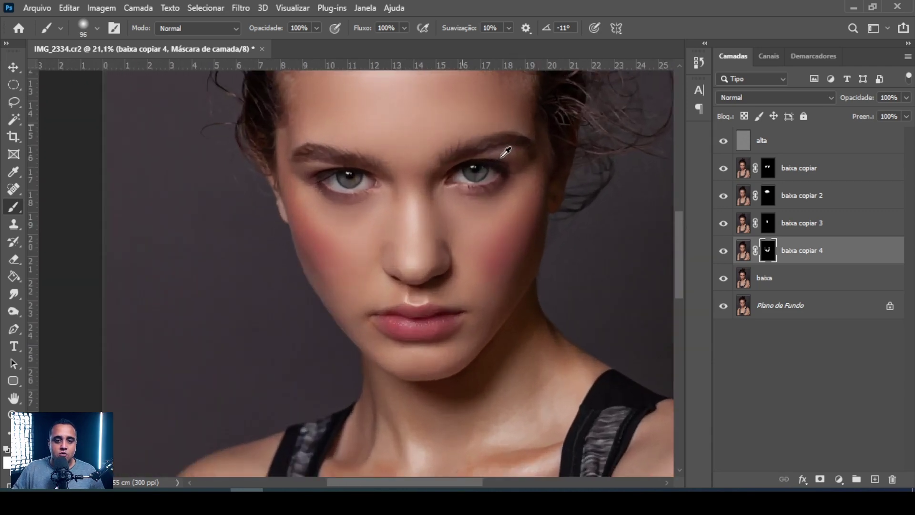
scroll(367, 224, "up", 2)
scroll(381, 253, "down", 1)
scroll(395, 239, "down", 5)
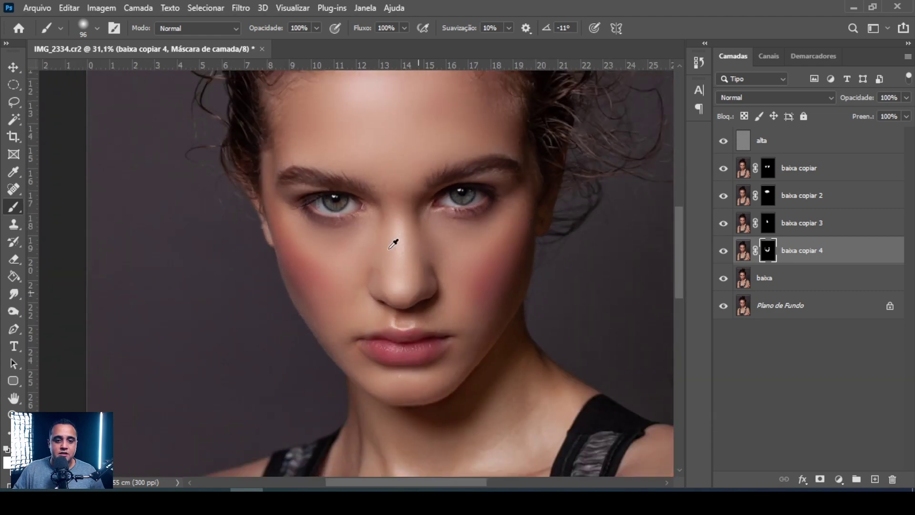
scroll(439, 239, "up", 2)
scroll(380, 256, "up", 6)
left_click_drag(386, 253, 461, 199)
left_click_drag(572, 241, 375, 287)
scroll(380, 282, "down", 8)
scroll(398, 306, "up", 3)
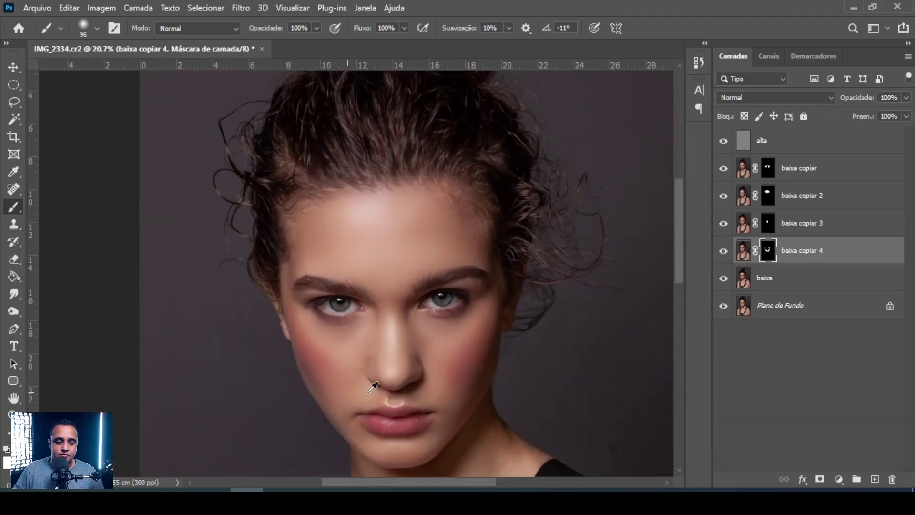
Add a Brilho/Contraste adjustment layer above the alta layer with a contrast of 26
left_click(743, 140)
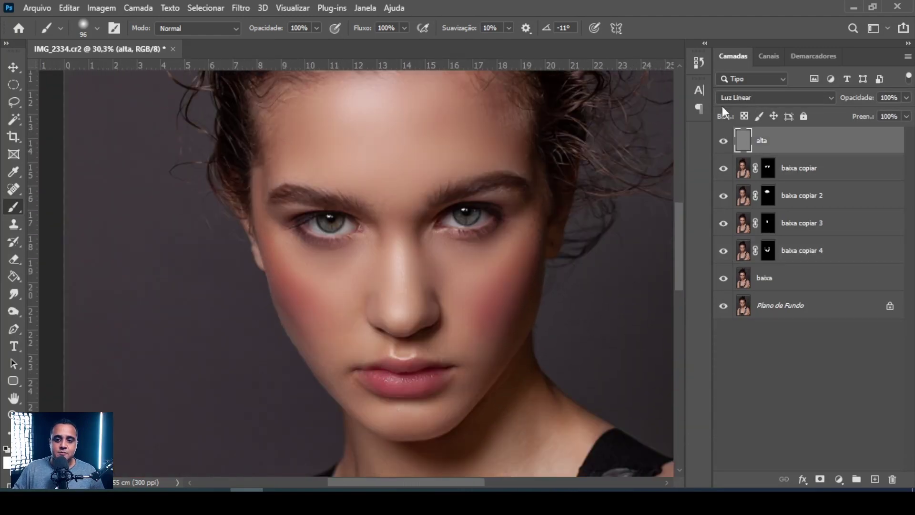
left_click(838, 479)
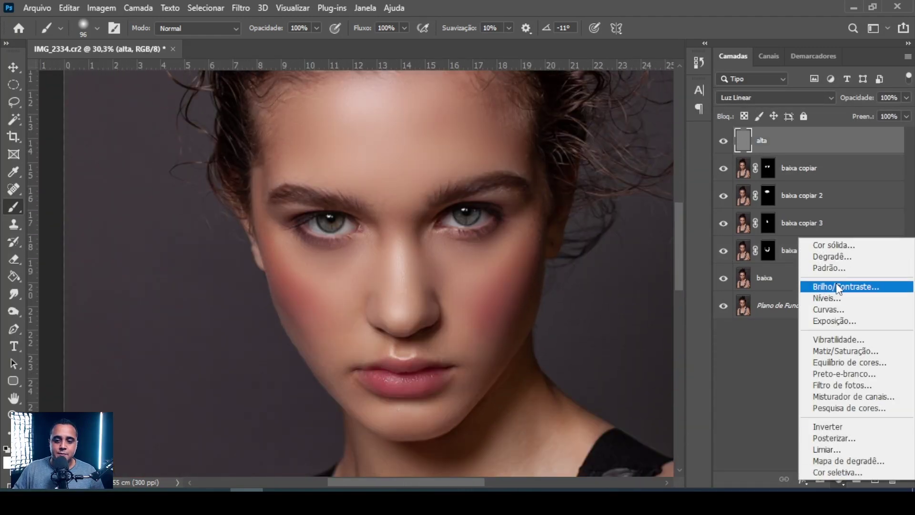
left_click(816, 286)
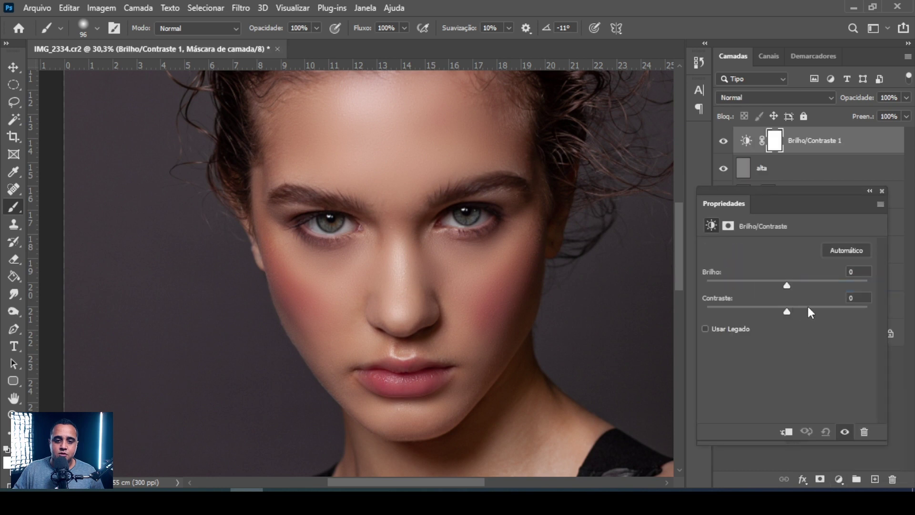
left_click(22, 65)
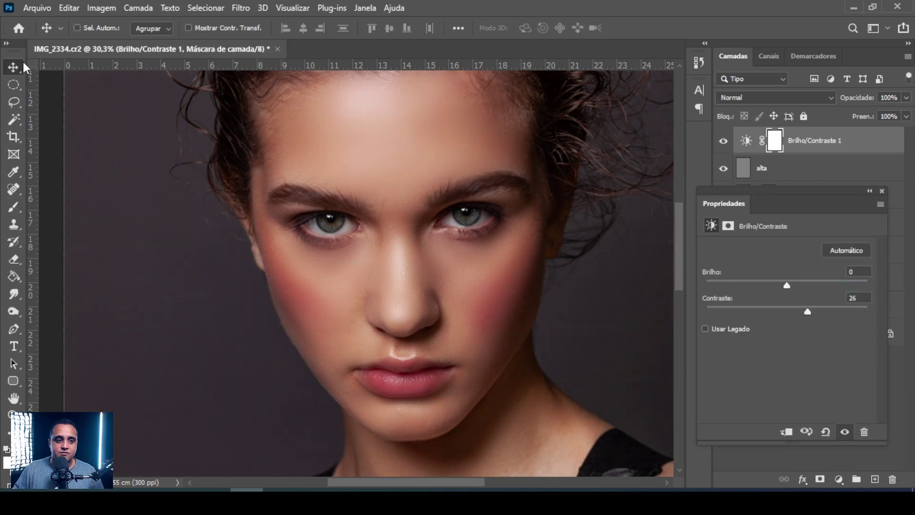
scroll(425, 283, "down", 4)
scroll(444, 316, "up", 3)
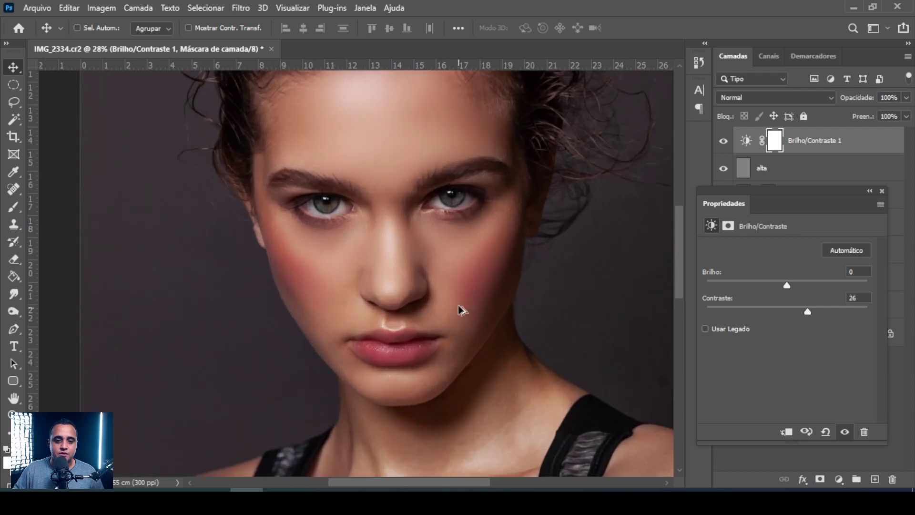
left_click(882, 191)
Compare the original Plano de Fundo layer with the finished retouch and inspect the face
left_click(723, 333, "alt")
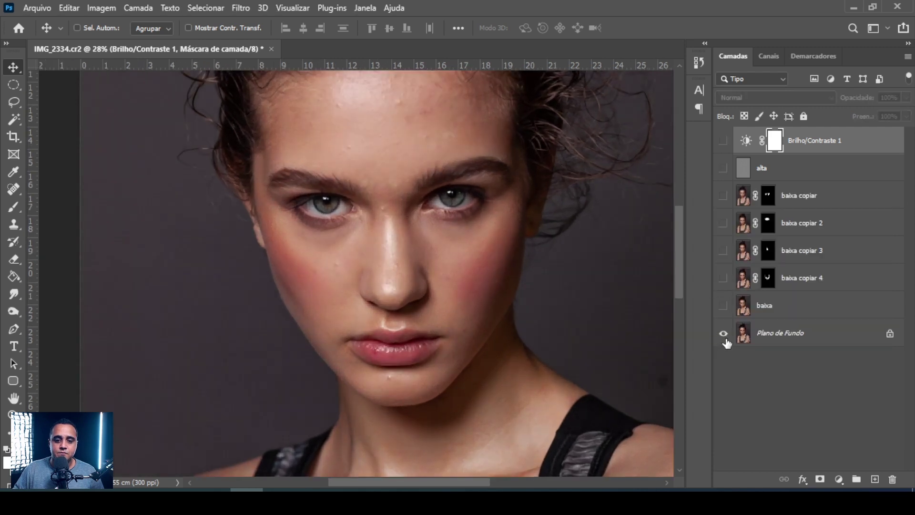
left_click(724, 334, "alt")
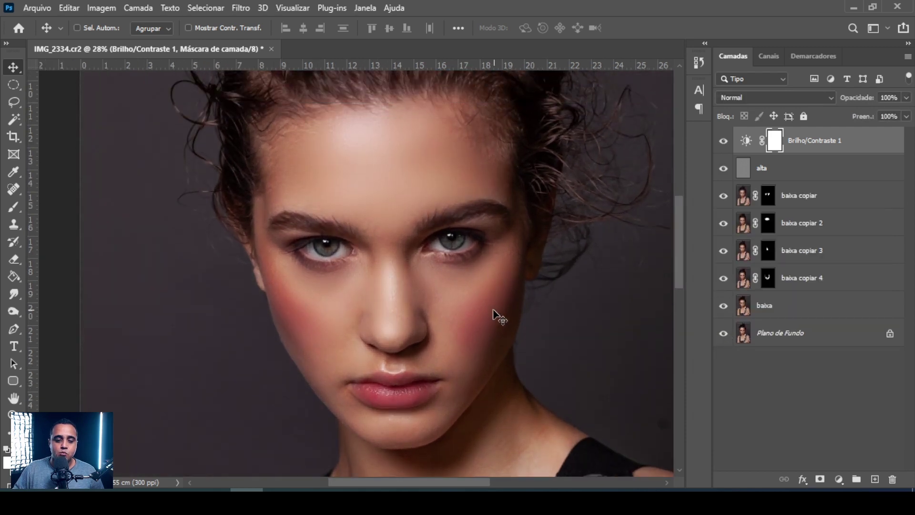
scroll(496, 316, "up", 2)
scroll(408, 353, "down", 2)
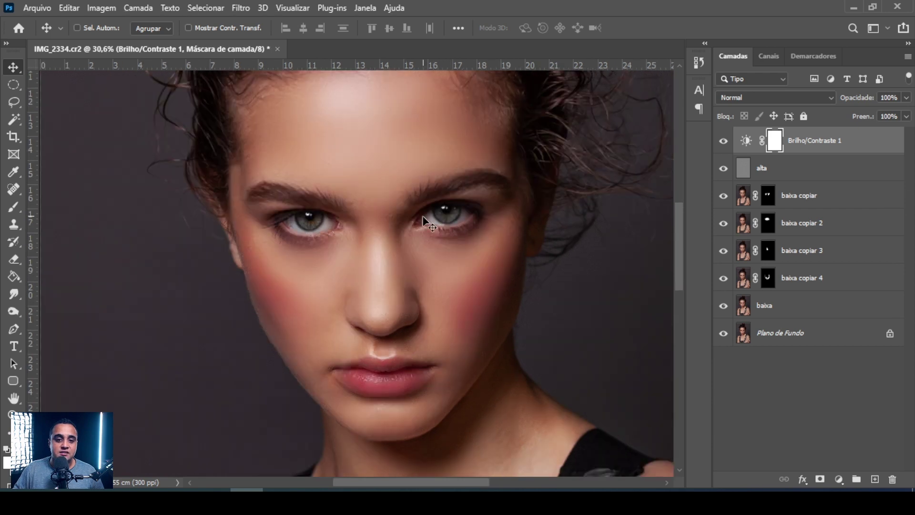
scroll(432, 228, "up", 1)
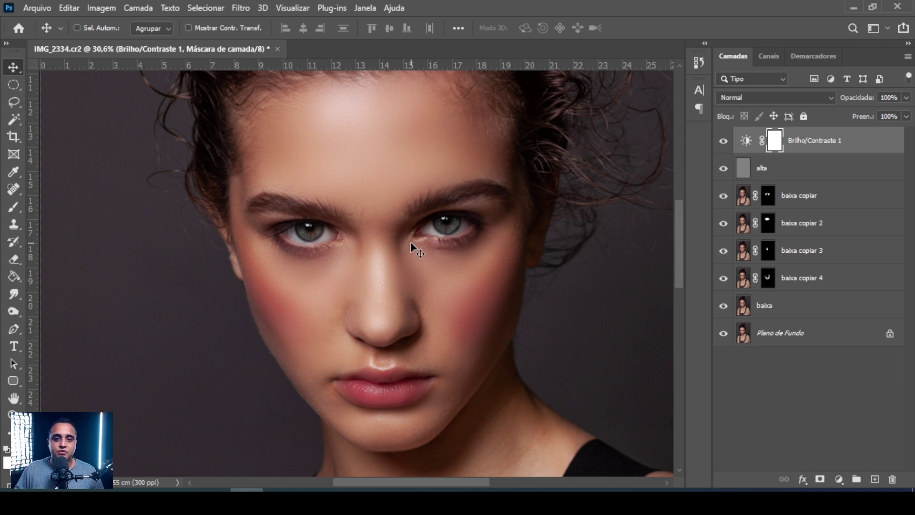
scroll(390, 287, "up", 2)
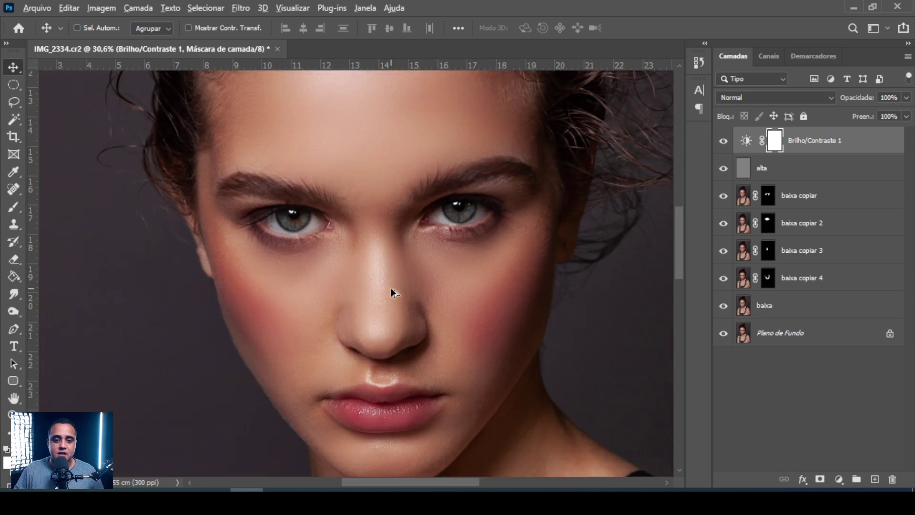
Examine the retouched skin texture on the forehead, around the eyes and on the nose, both close up and across the whole face
scroll(388, 322, "down", 3)
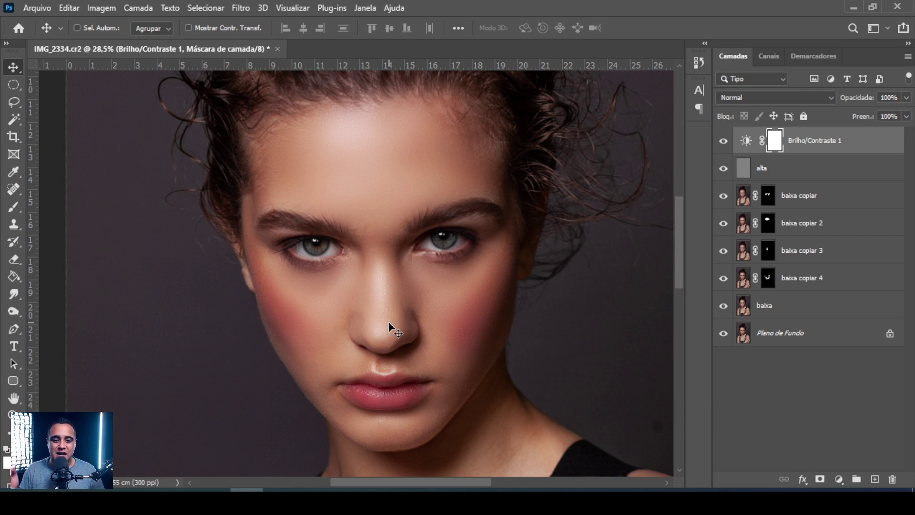
scroll(388, 326, "up", 3)
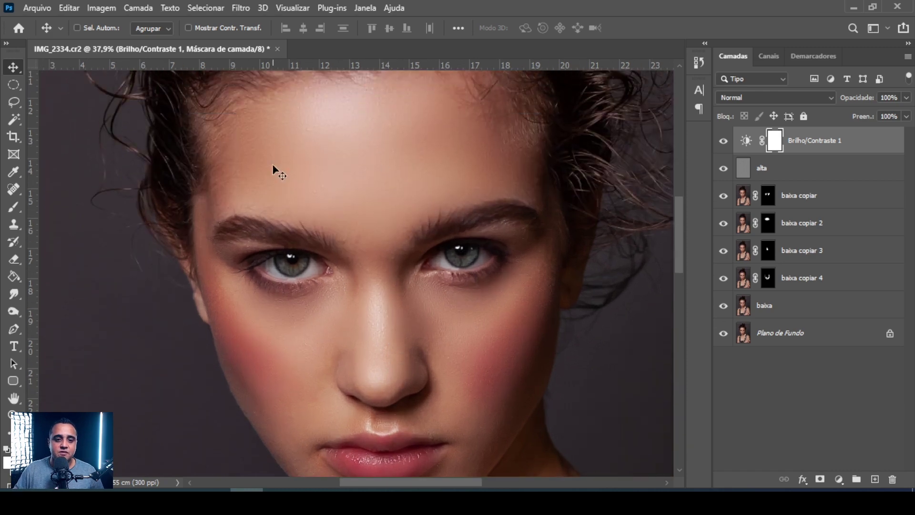
scroll(353, 295, "up", 5)
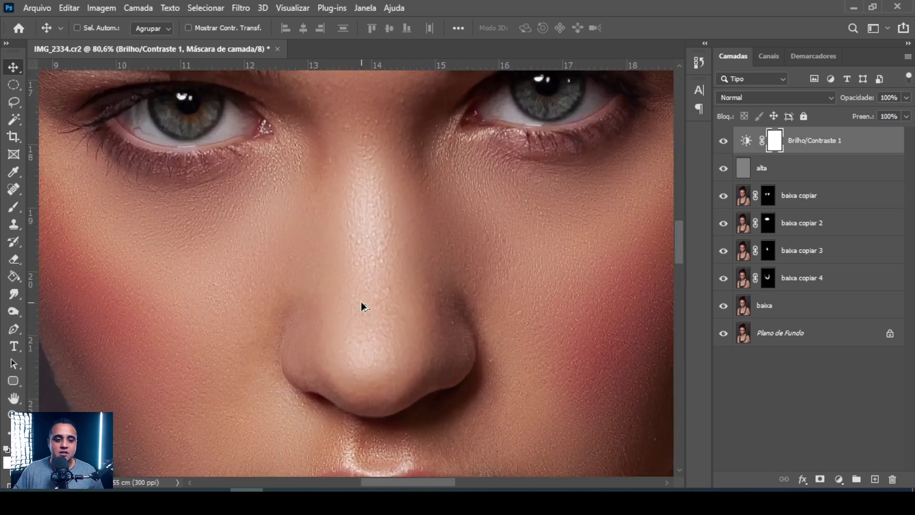
left_click_drag(488, 298, 504, 330)
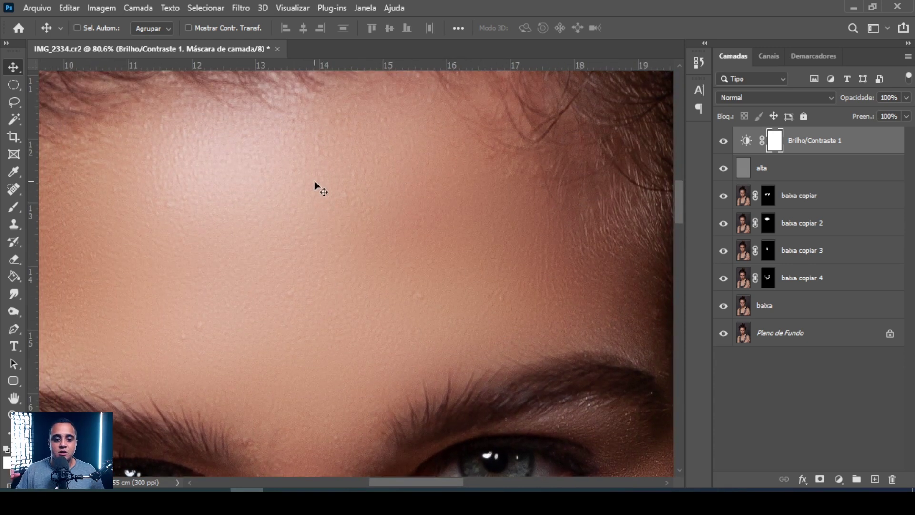
left_click_drag(324, 315, 413, 137)
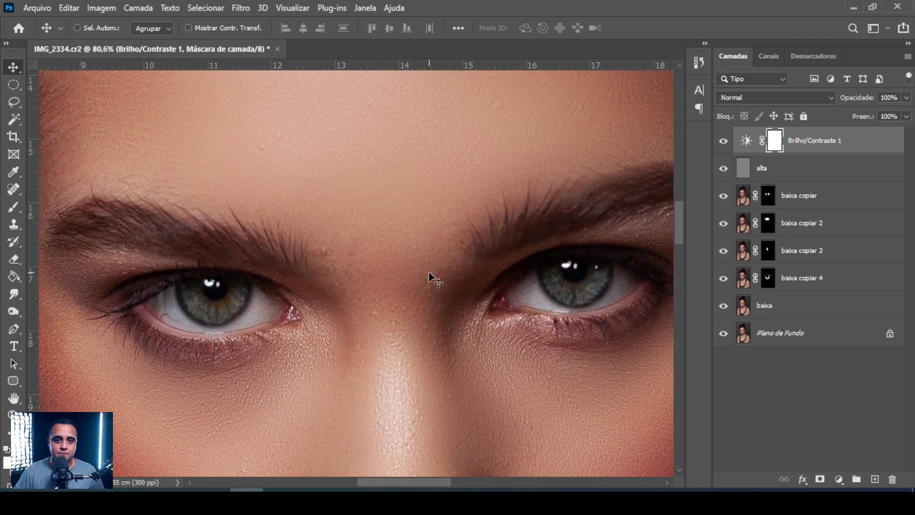
left_click_drag(398, 339, 360, 378)
scroll(438, 327, "down", 5)
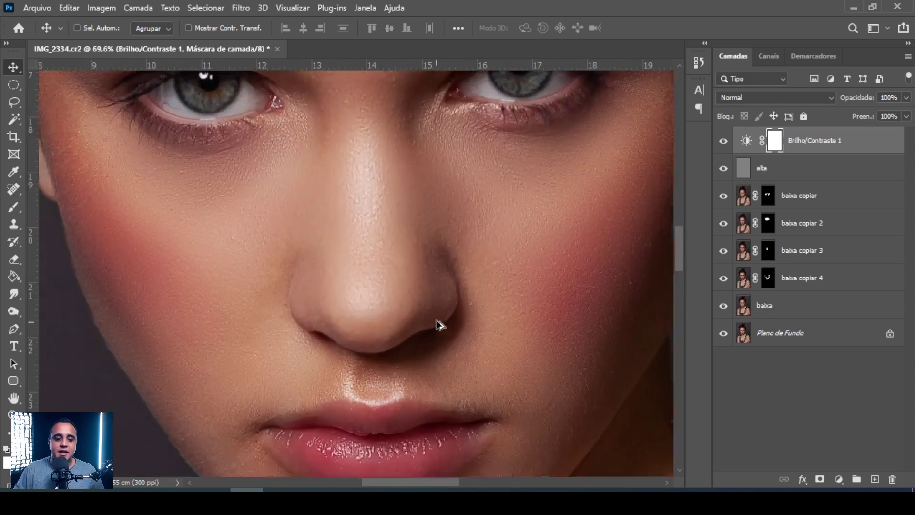
scroll(438, 328, "down", 3)
scroll(425, 278, "up", 2)
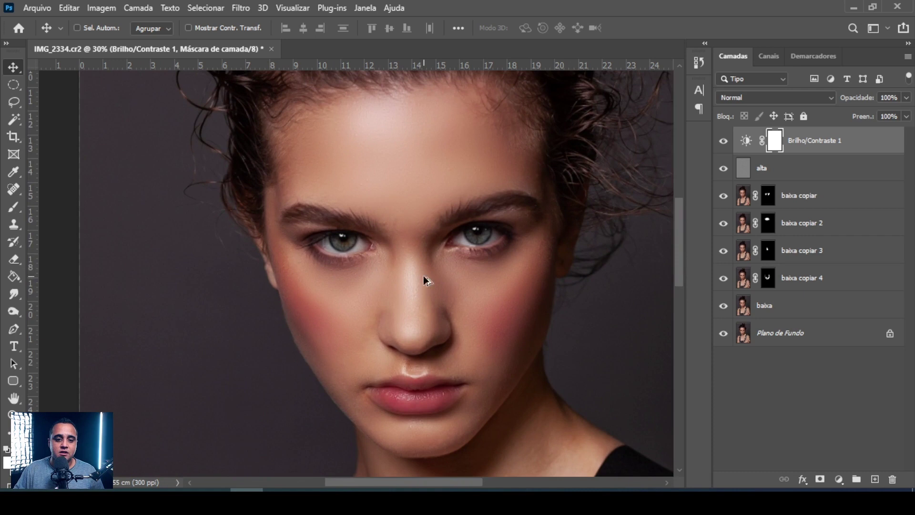
Compare the original Plano de Fundo layer with the retouched portrait and inspect the skin under the eyes and on the cheeks
left_click(723, 335, "alt")
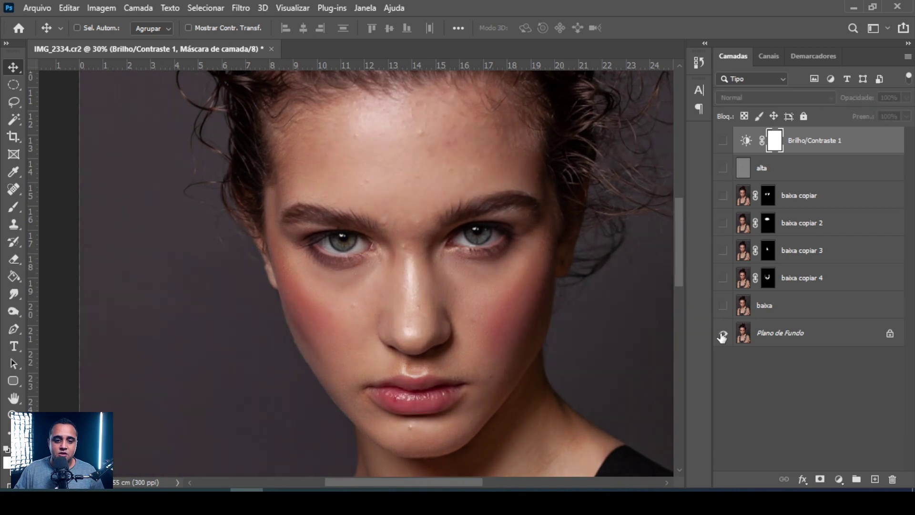
left_click(722, 335, "alt")
scroll(415, 316, "up", 2)
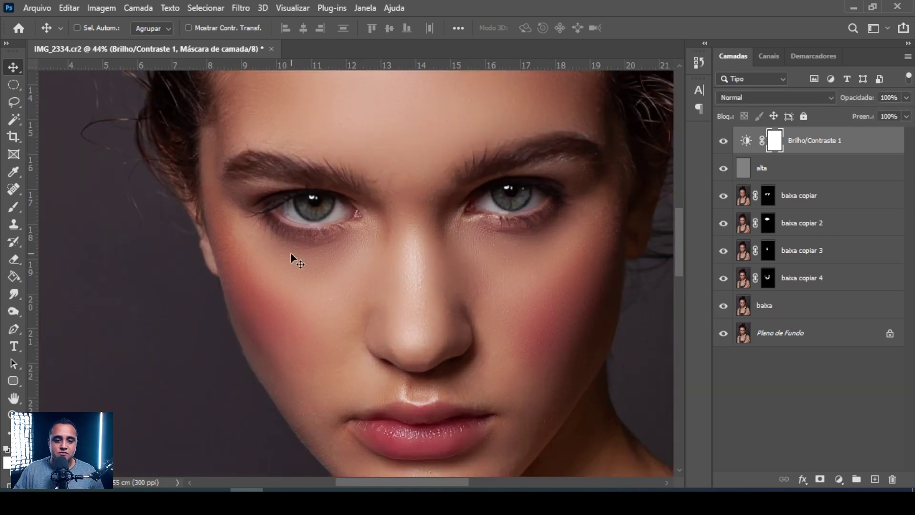
scroll(497, 303, "down", 2)
scroll(512, 303, "up", 1)
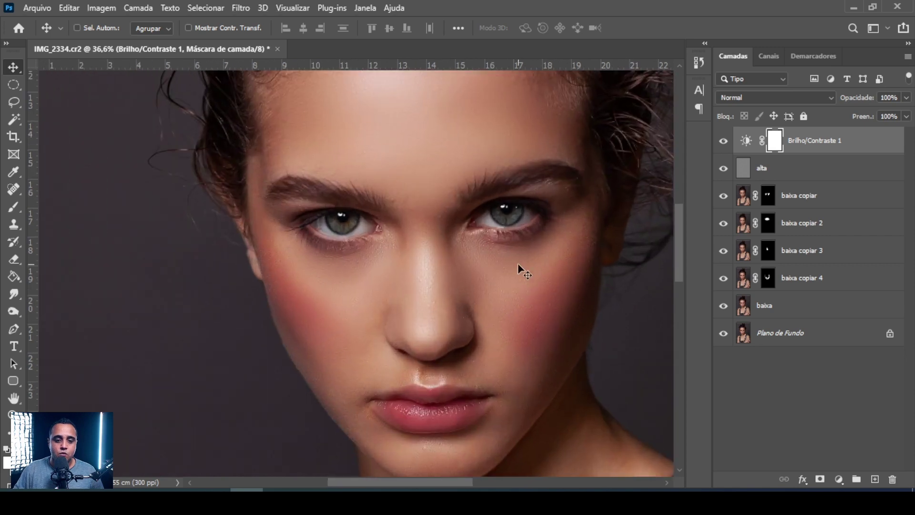
scroll(517, 263, "up", 2)
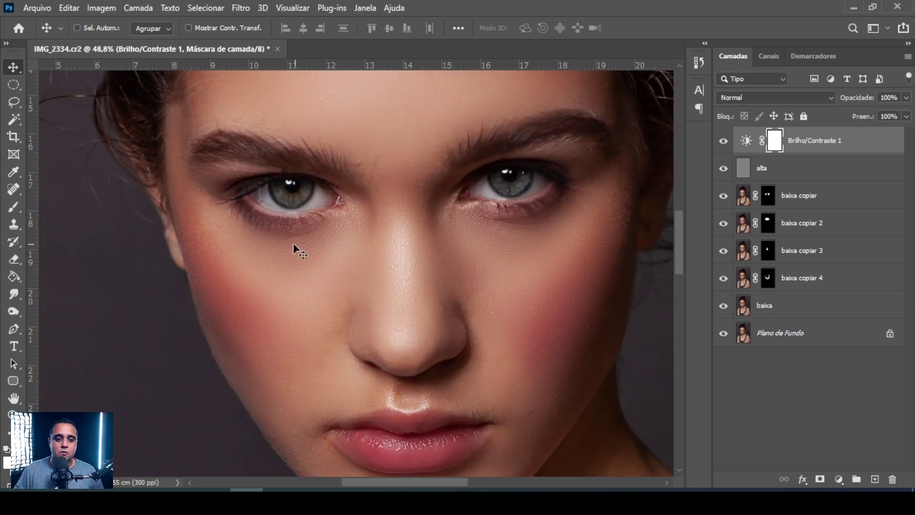
scroll(361, 292, "down", 4)
scroll(379, 293, "up", 4)
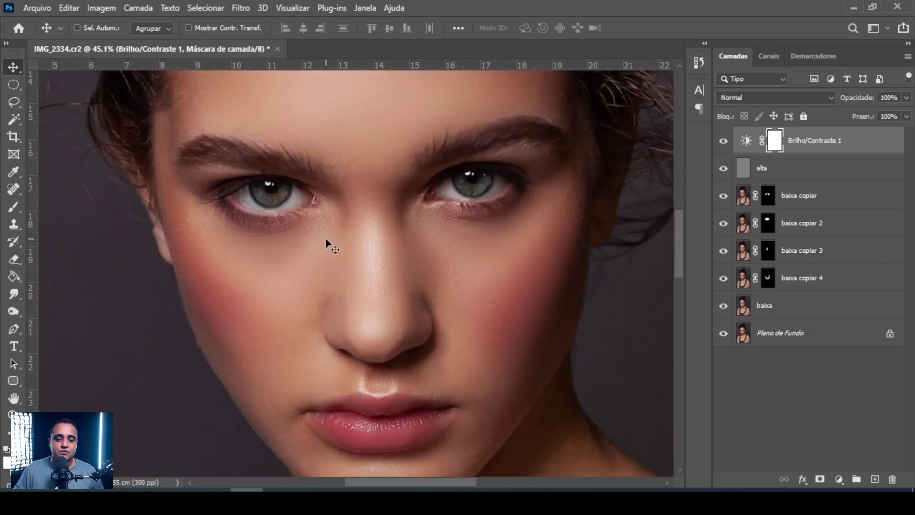
scroll(362, 304, "down", 2)
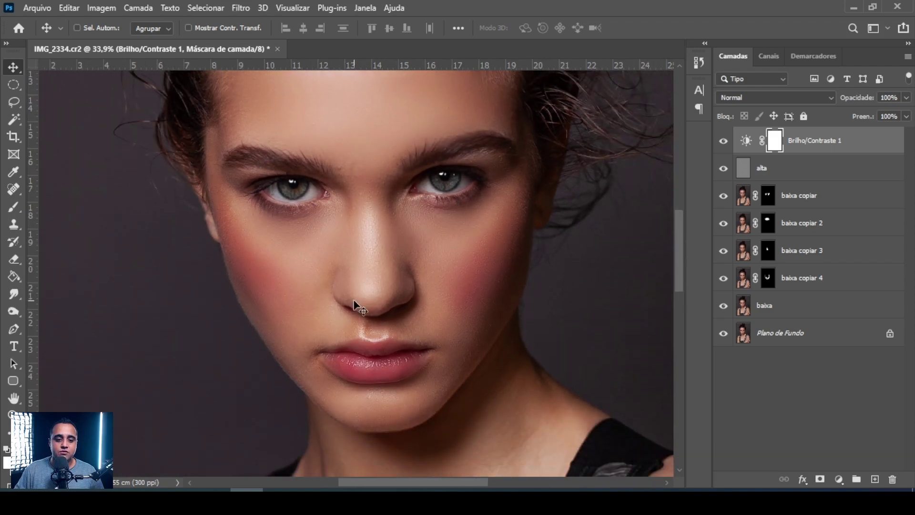
scroll(368, 287, "up", 2)
scroll(362, 410, "up", 1)
scroll(369, 429, "down", 2)
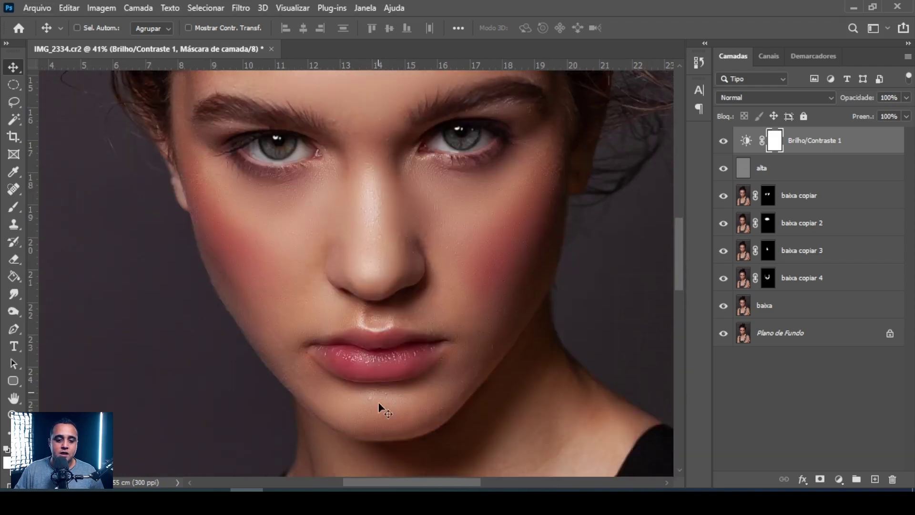
Compare the mouth and chin area with the original Plano de Fundo layer, and review the whole retouched face
scroll(376, 403, "up", 5)
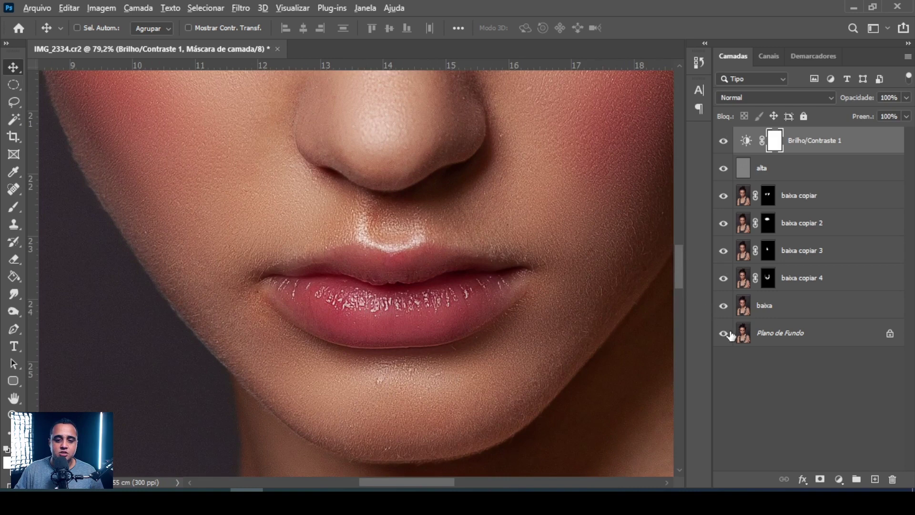
left_click(724, 333, "alt")
left_click(725, 333, "alt")
scroll(496, 307, "down", 3)
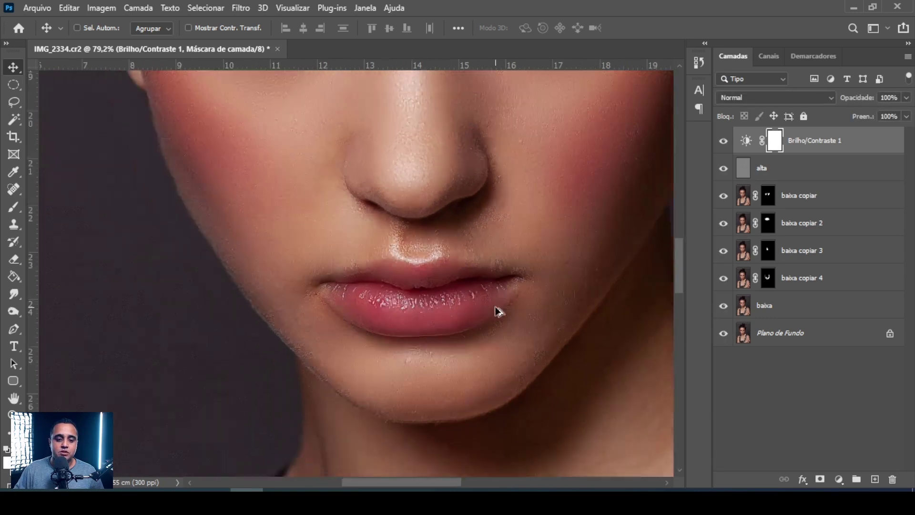
scroll(495, 307, "down", 5)
scroll(542, 286, "up", 3)
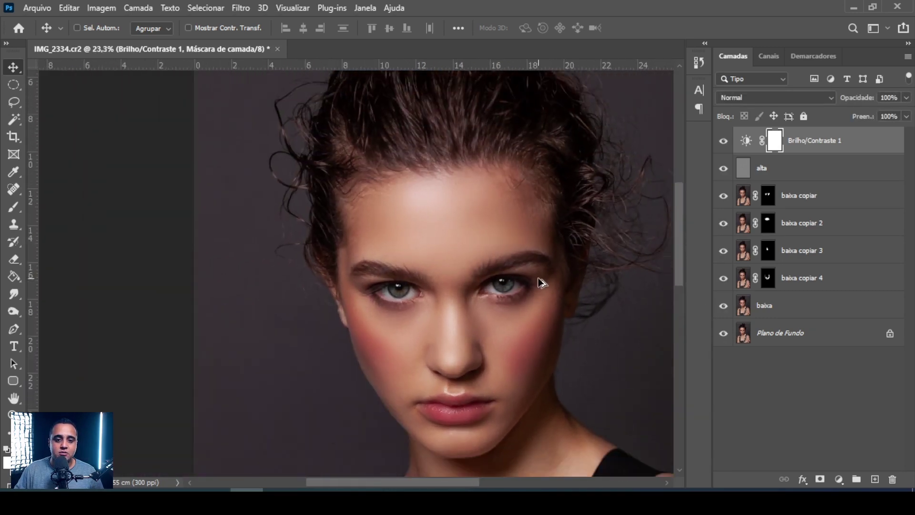
scroll(405, 312, "up", 3)
scroll(469, 310, "down", 3)
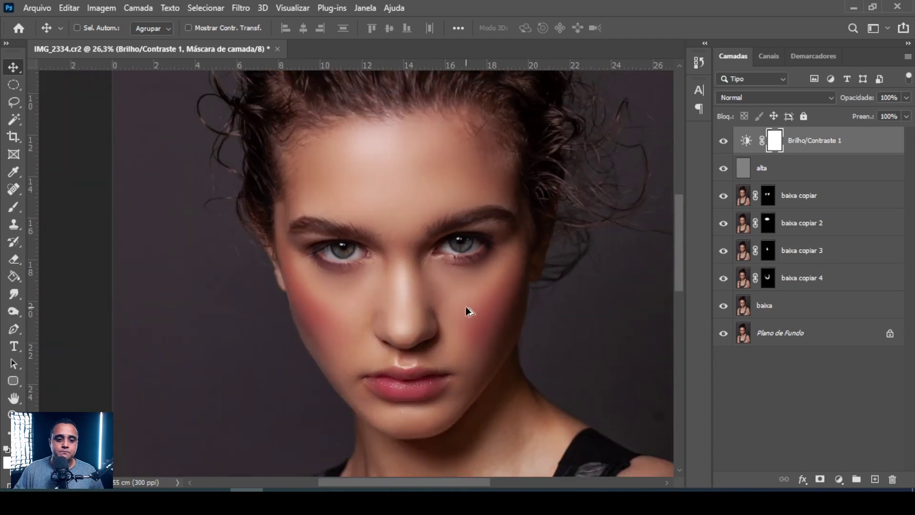
scroll(465, 307, "up", 2)
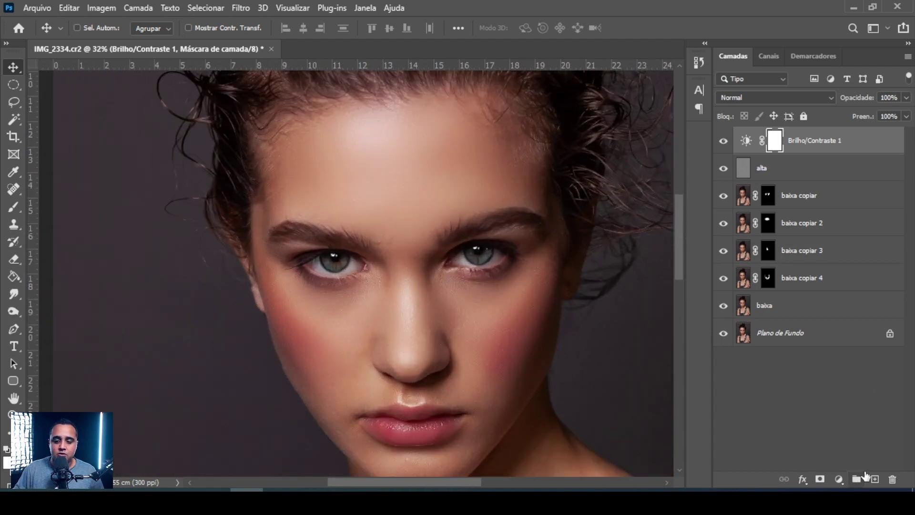
Add a new layer above Brilho/Contraste 1 with the Luz Indireta blend mode, and set the Brush flow to 5%
left_click(875, 478)
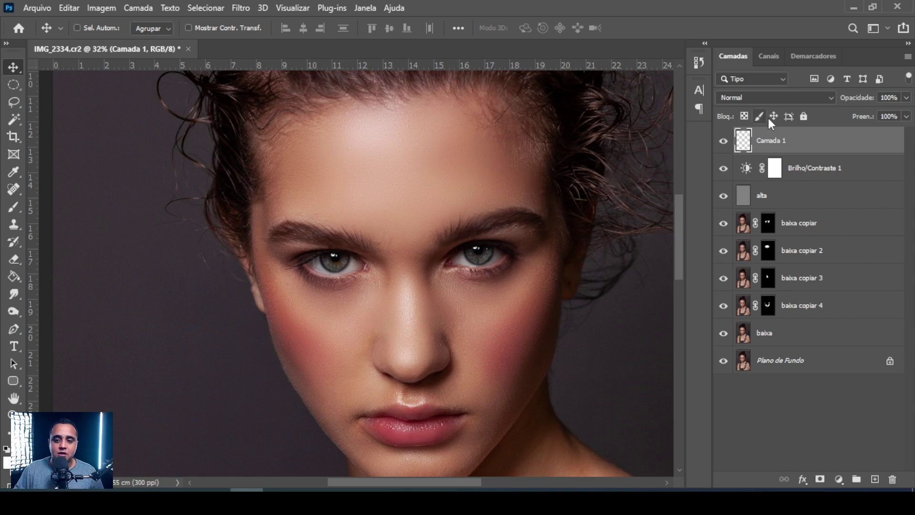
left_click(763, 97)
left_click(753, 267)
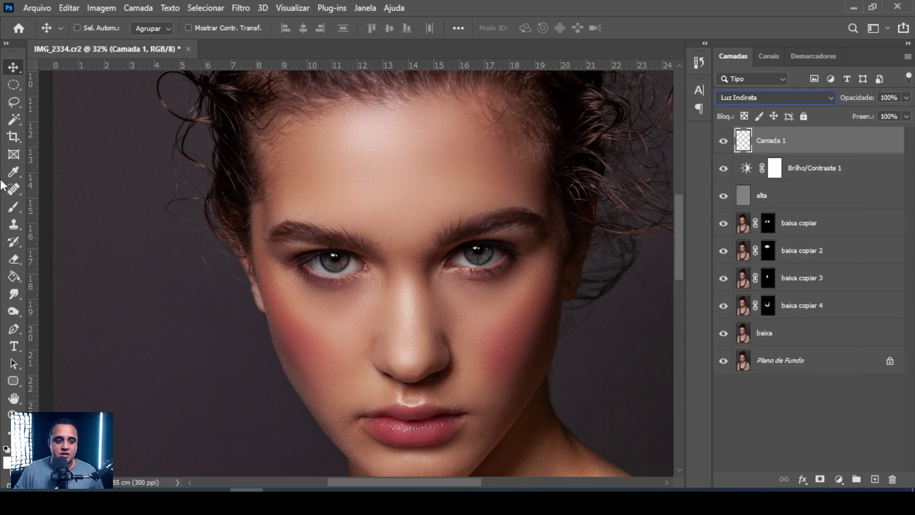
left_click(13, 206)
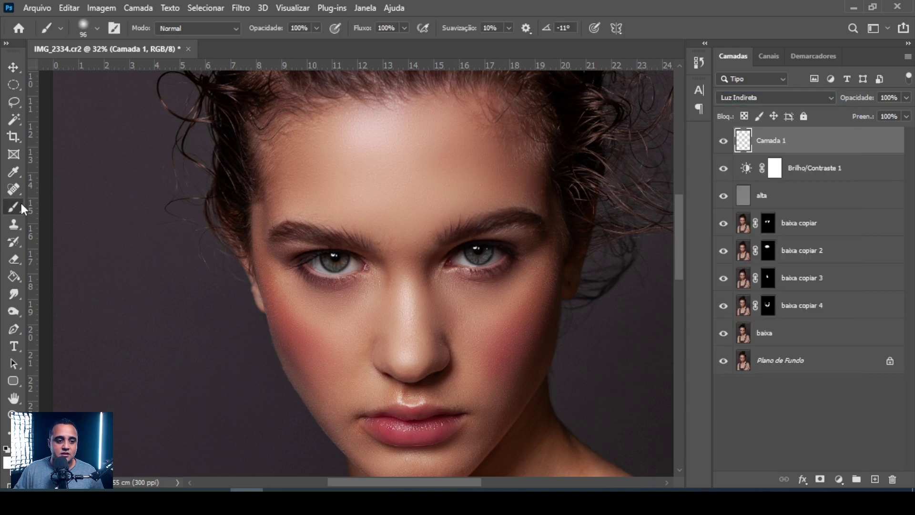
left_click(386, 28)
type("5")
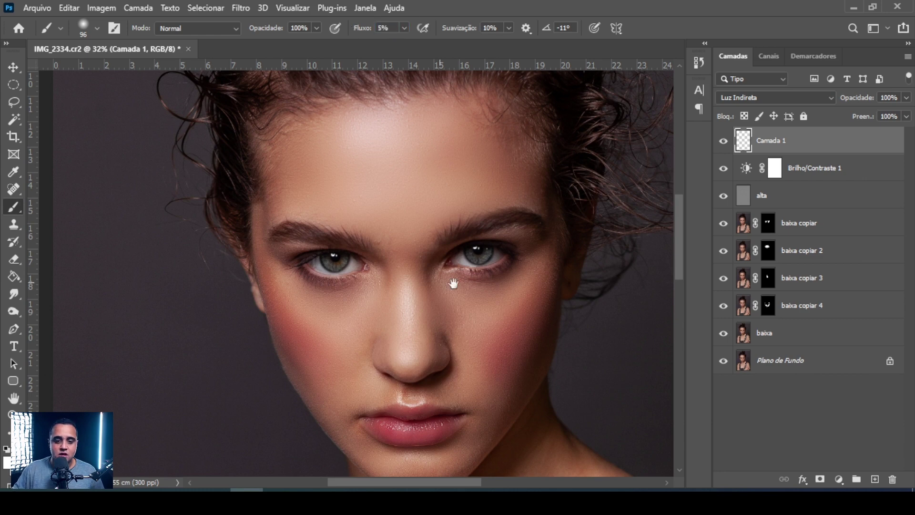
Paint soft white highlights along the nose bridge and tip on Camada 1, using brush sizes between 52 and 83 pixels
scroll(453, 283, "up", 5)
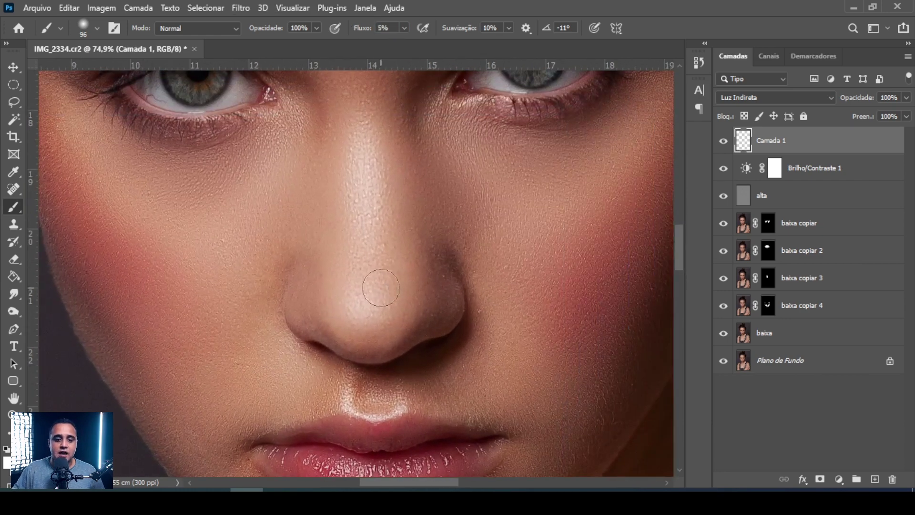
right_click(361, 307, "alt")
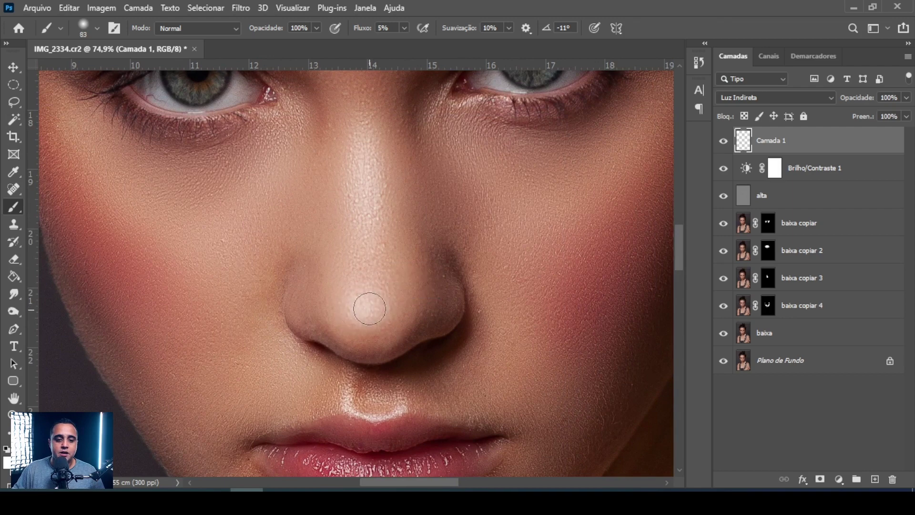
right_click(364, 155, "alt")
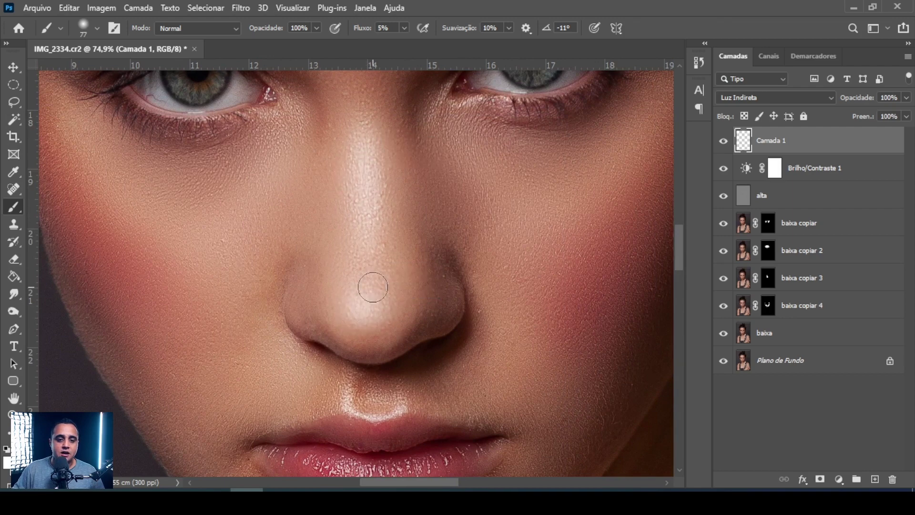
scroll(384, 316, "down", 2)
right_click(357, 257, "alt")
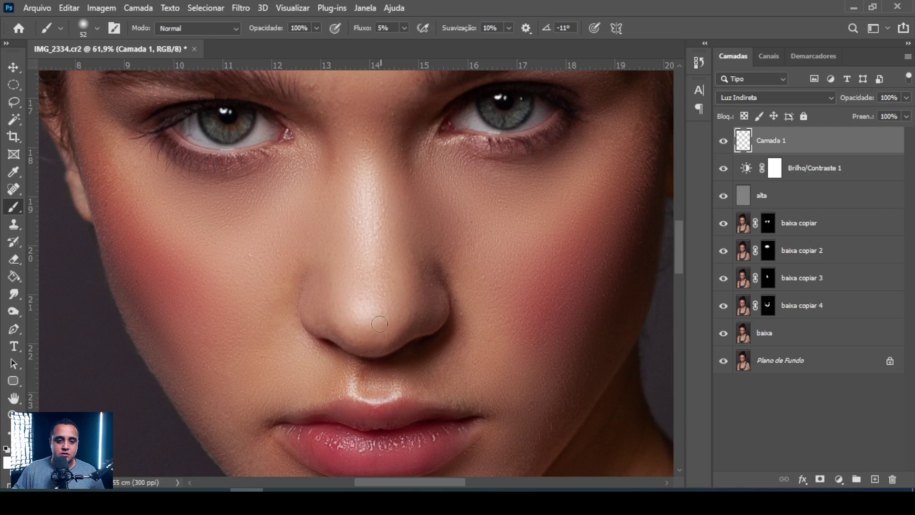
right_click(361, 142, "alt")
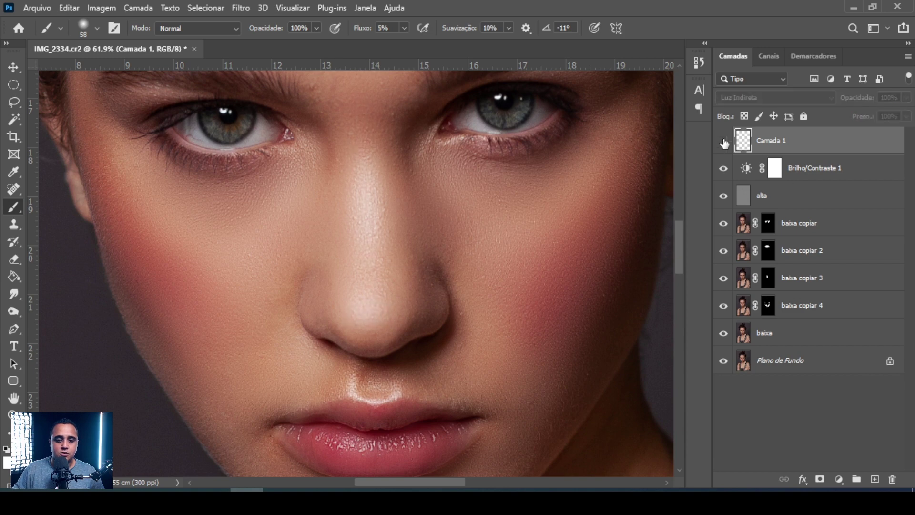
scroll(458, 224, "down", 5)
scroll(458, 224, "up", 5)
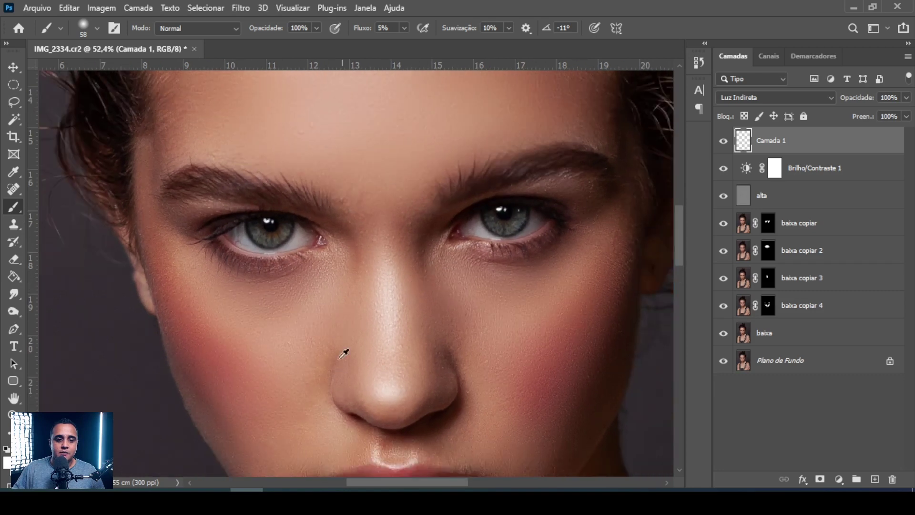
Paint soft highlights on the cheeks below the eyes on Camada 1 with a 256-pixel brush, and check the layer's effect
right_click(274, 347, "alt")
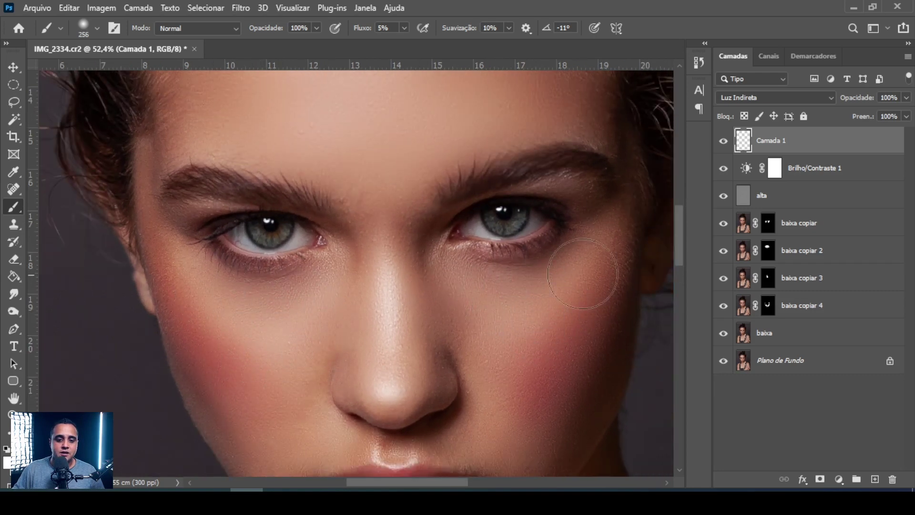
scroll(553, 362, "down", 2)
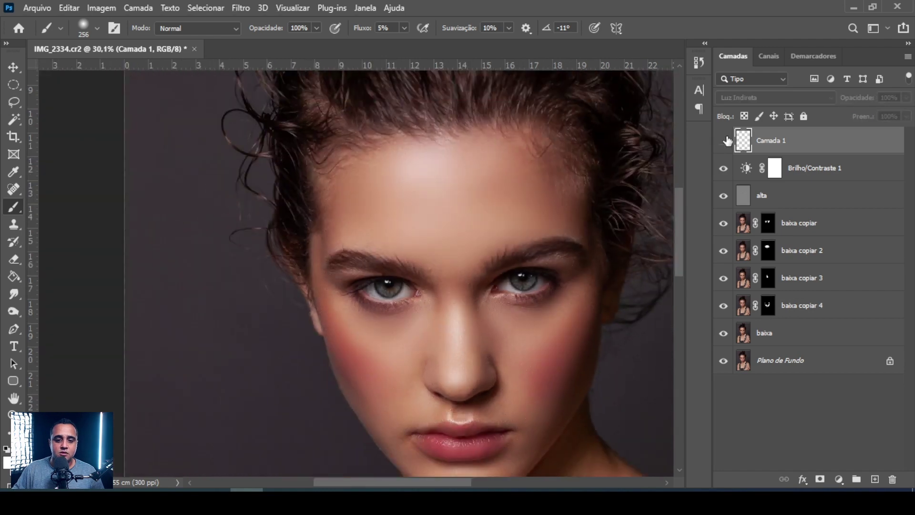
scroll(483, 328, "down", 3)
scroll(320, 168, "up", 3)
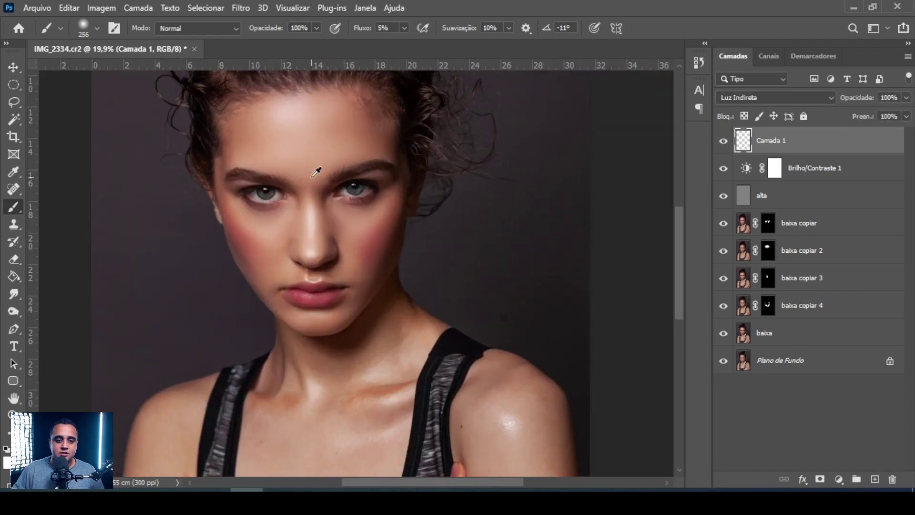
Compare the original Plano de Fundo layer with the highlighted portrait and inspect the finished face
left_click(724, 362, "alt")
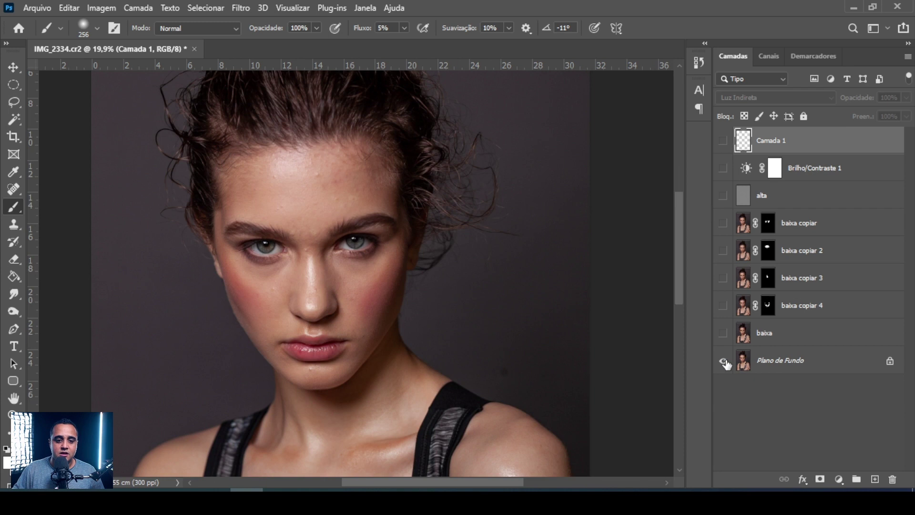
left_click(725, 362, "alt")
scroll(320, 266, "up", 3)
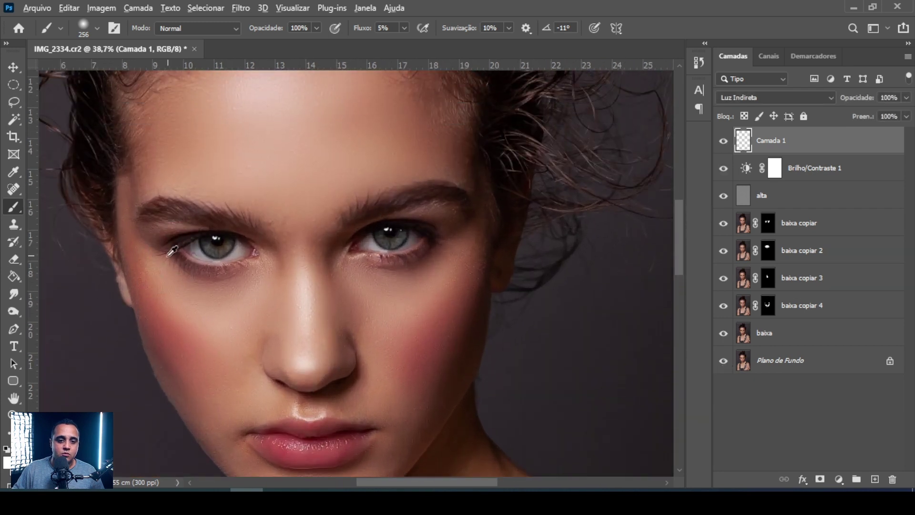
scroll(143, 306, "down", 2)
scroll(188, 290, "up", 1)
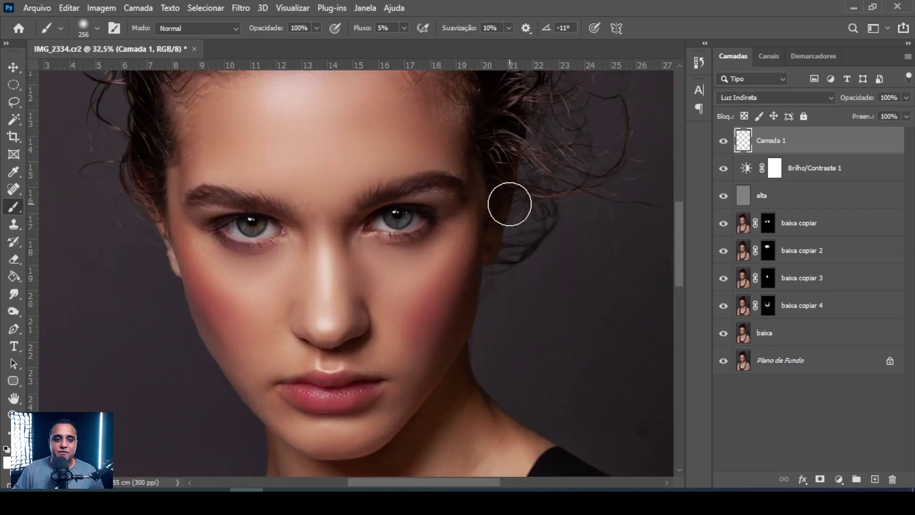